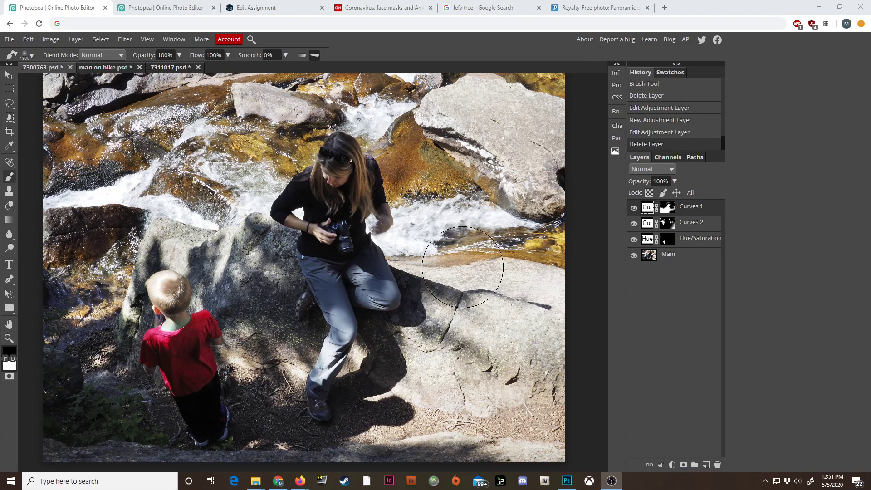
- Close the news, image-search and stock-photo tabs and bring up the tree.psd document
click(429, 8)
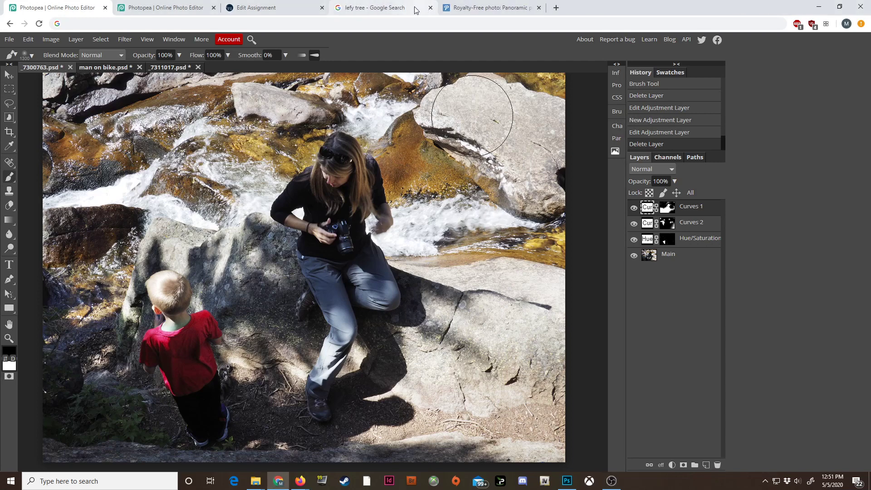
click(429, 7)
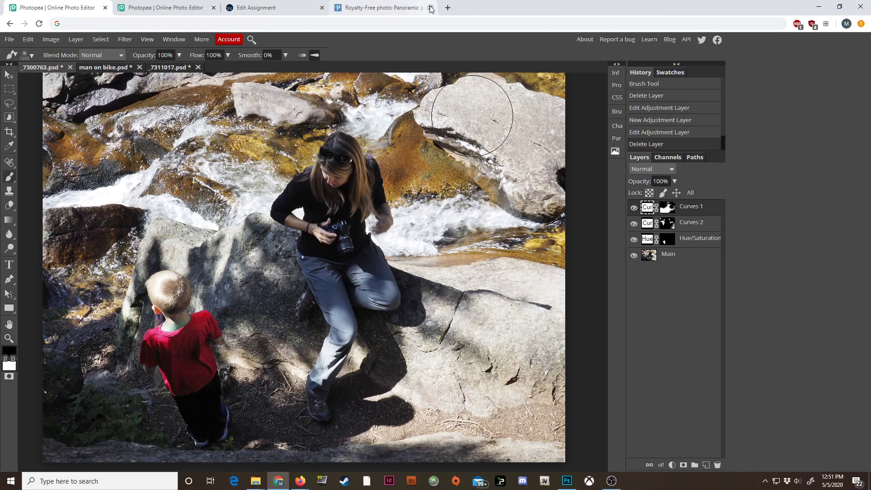
click(429, 8)
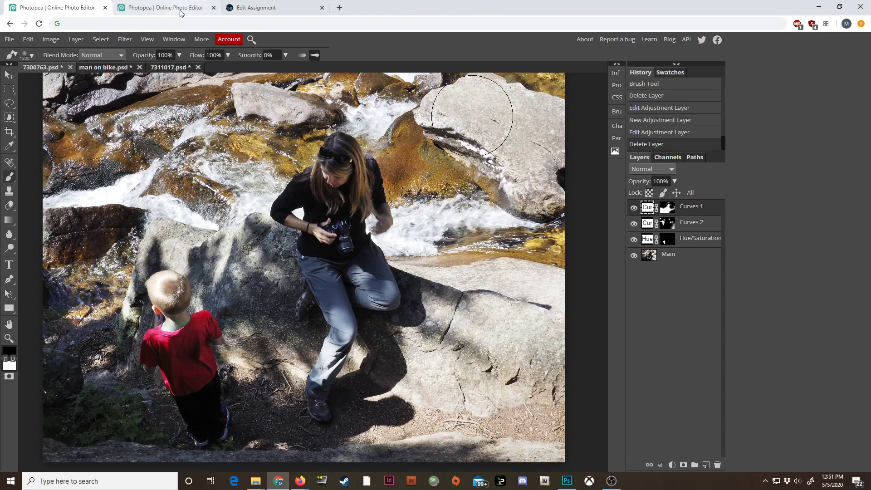
click(180, 12)
- Start a new document from the File menu, then cancel it
click(9, 39)
click(35, 53)
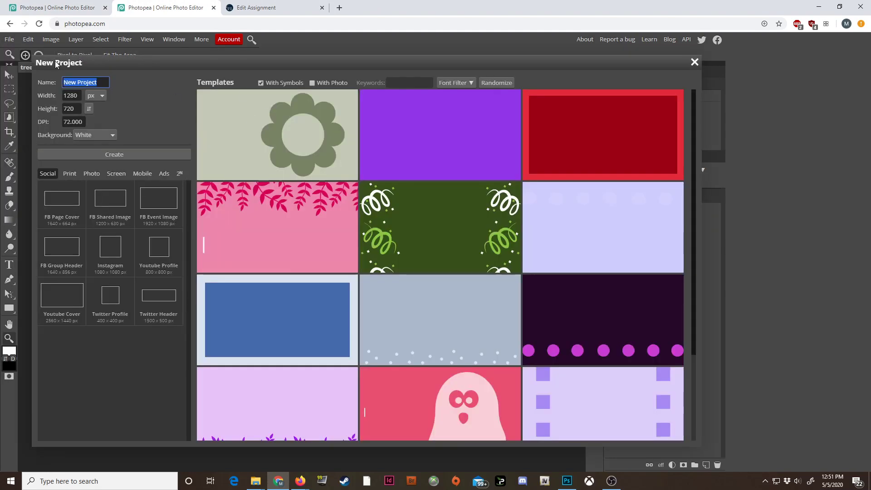
key(Escape)
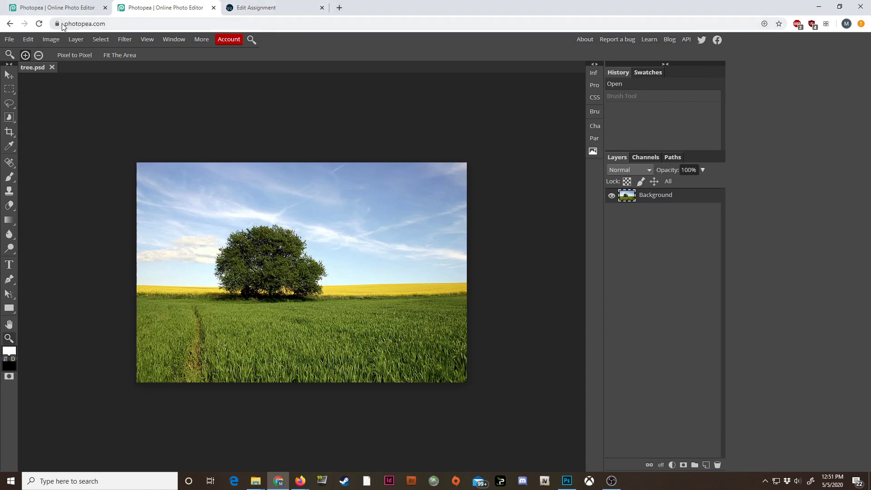
- Dismiss the ad-block alert and return to the first tab's woman-and-child rock photo
click(89, 24)
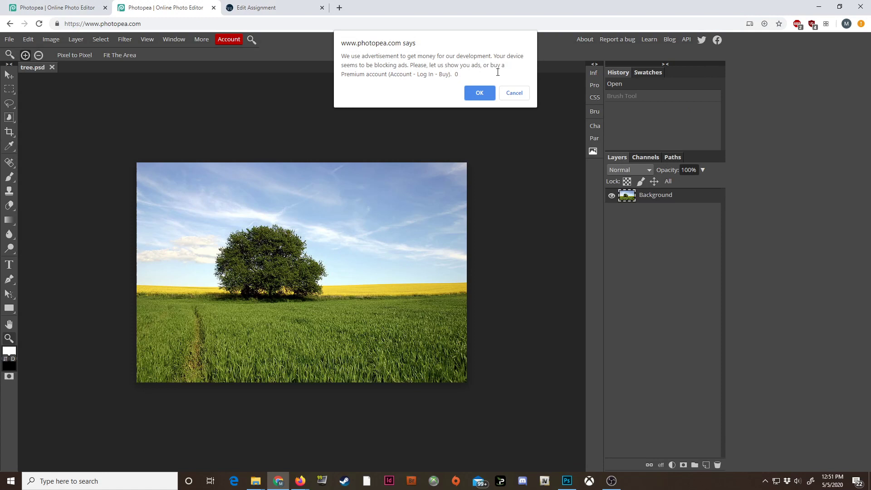
click(516, 93)
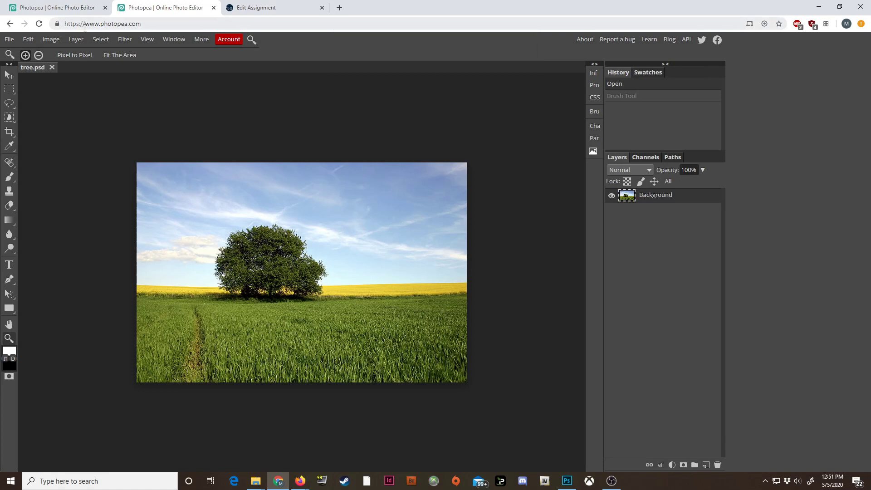
drag(148, 22, 97, 27)
click(121, 27)
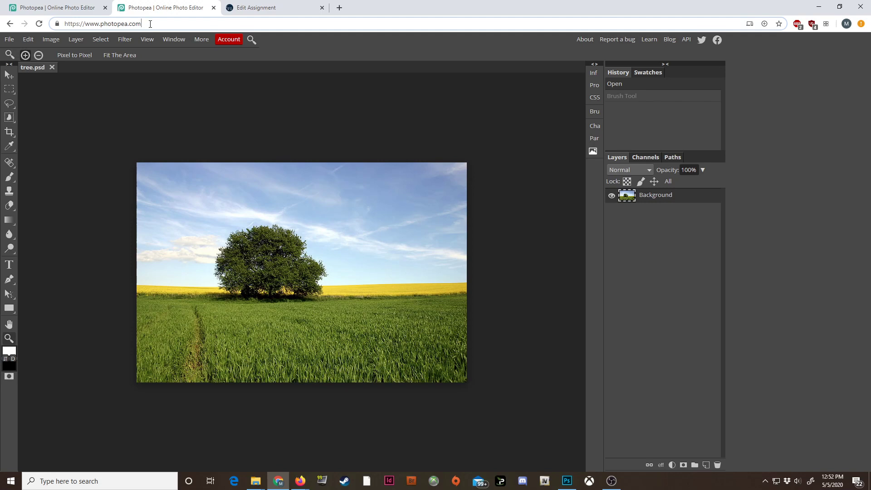
click(75, 9)
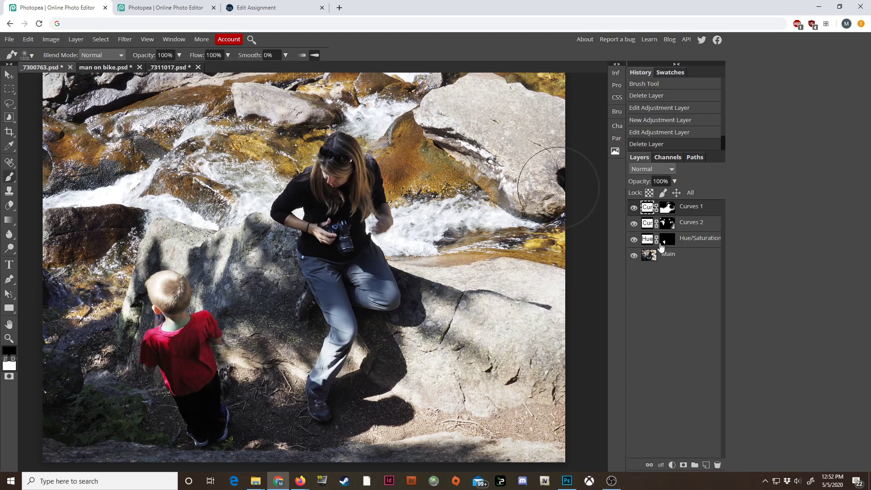
drag(635, 242, 634, 207)
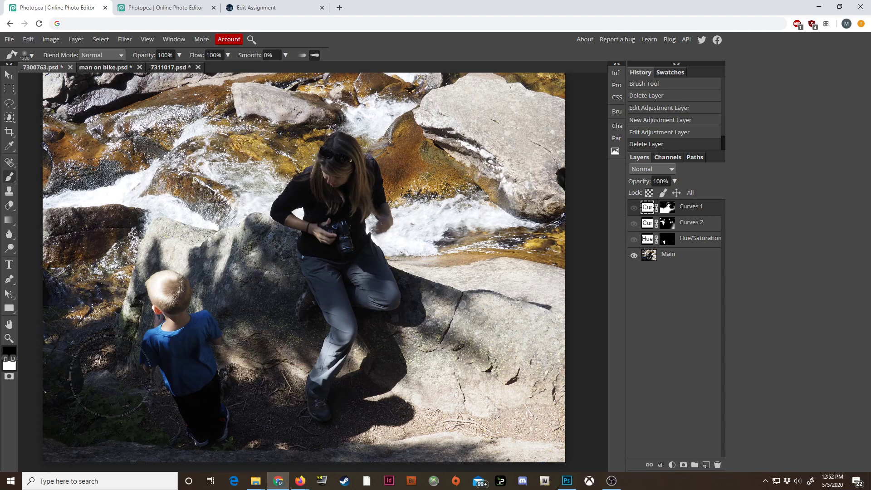
click(634, 240)
click(633, 241)
click(634, 240)
click(634, 240)
click(634, 240)
click(634, 241)
click(634, 240)
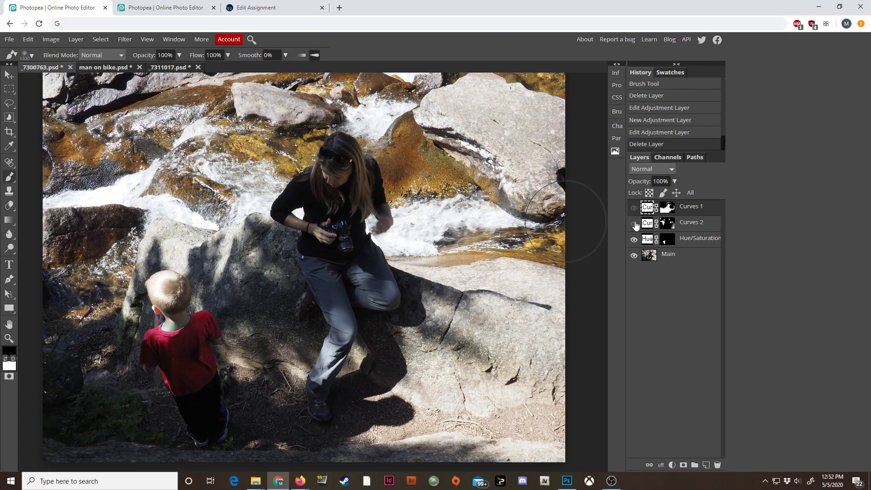
click(634, 209)
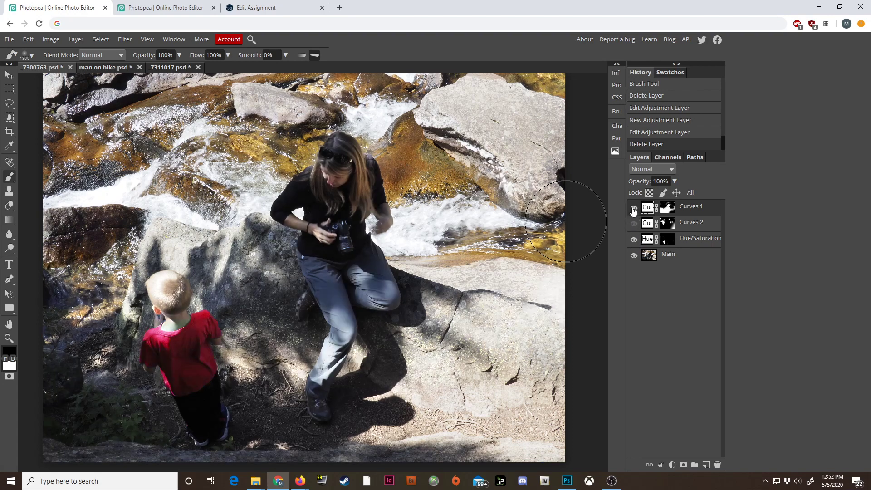
click(634, 209)
click(633, 208)
click(634, 209)
click(634, 209)
click(633, 224)
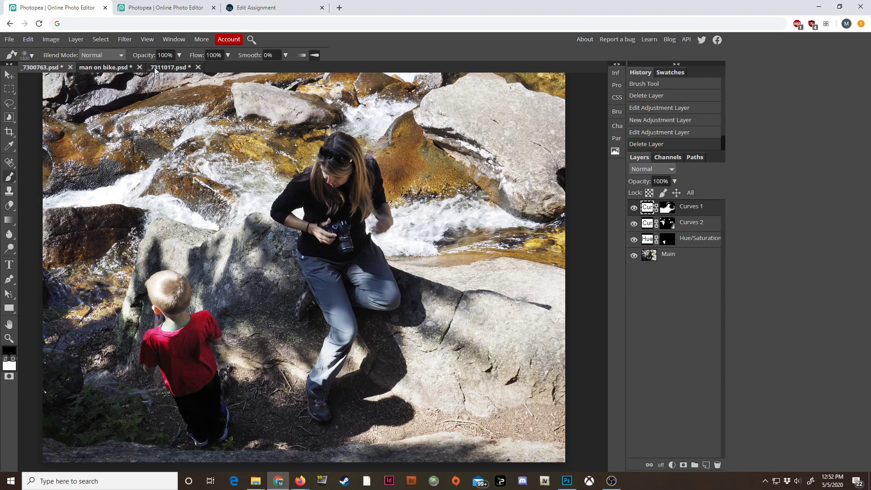
- On _7311017.psd, make Curves 1, 2, 3, Vibrance 1 and Curves 4 visible
click(178, 68)
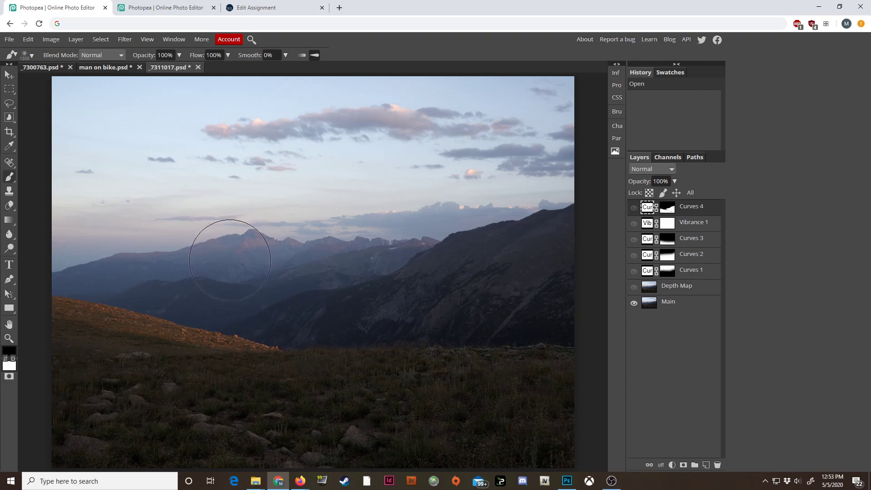
click(633, 271)
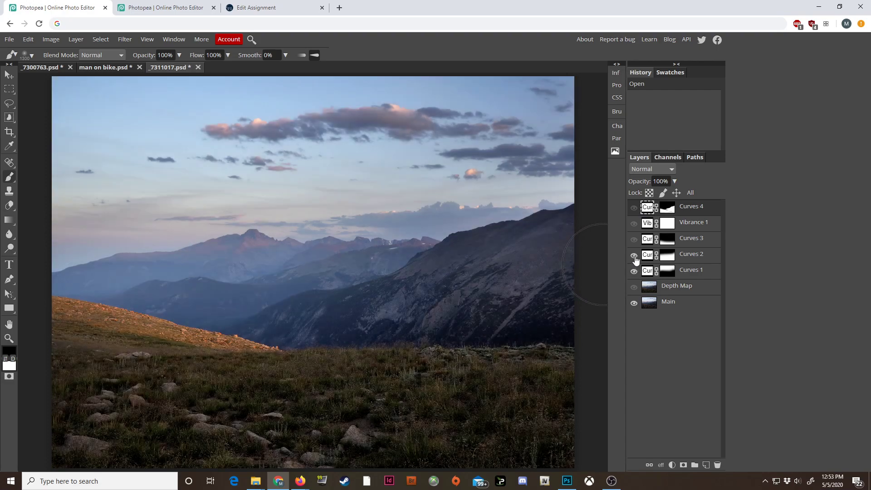
click(633, 256)
click(633, 239)
click(634, 224)
click(633, 208)
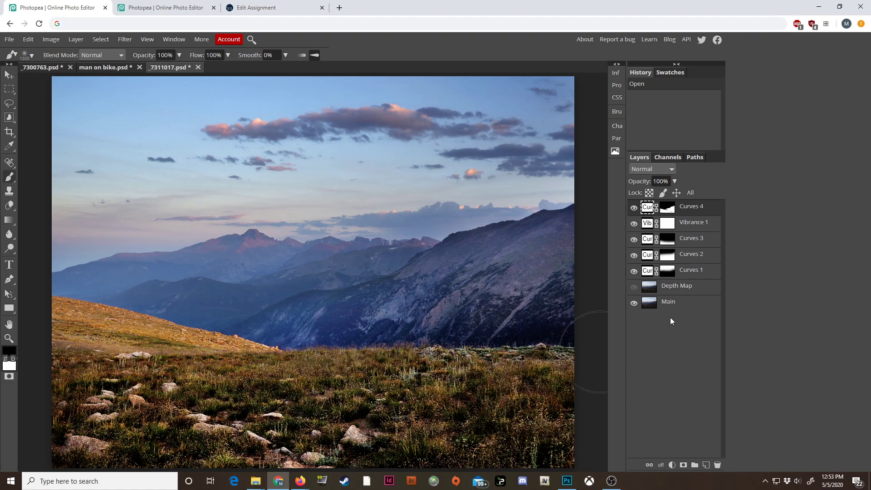
- Compare the mountain photo with its adjustments off and on, then show man on bike.psd
drag(633, 271, 633, 207)
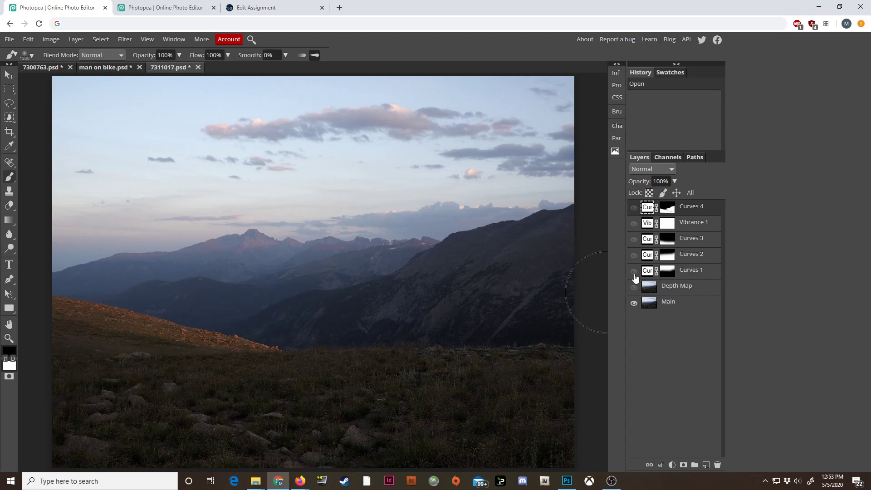
drag(633, 270, 634, 207)
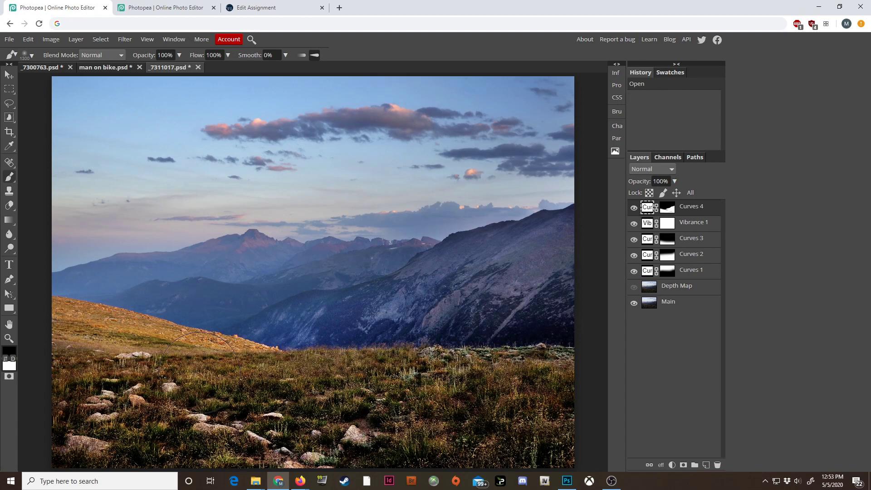
click(9, 74)
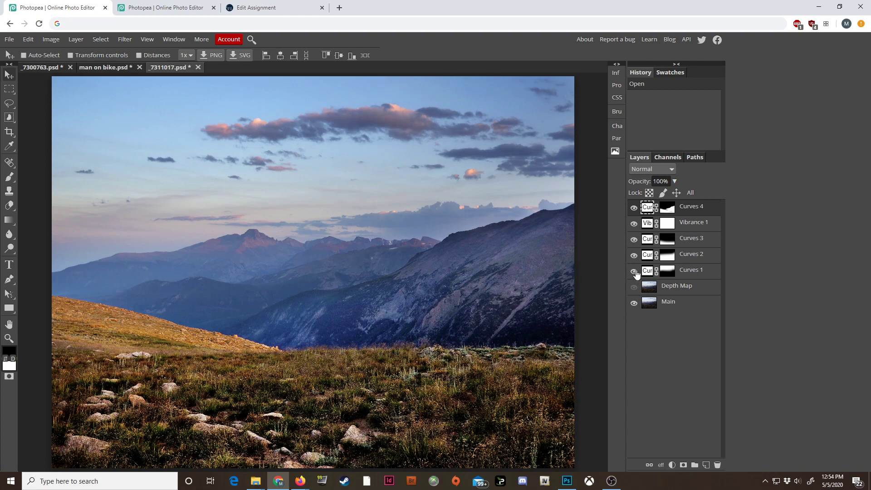
click(633, 207)
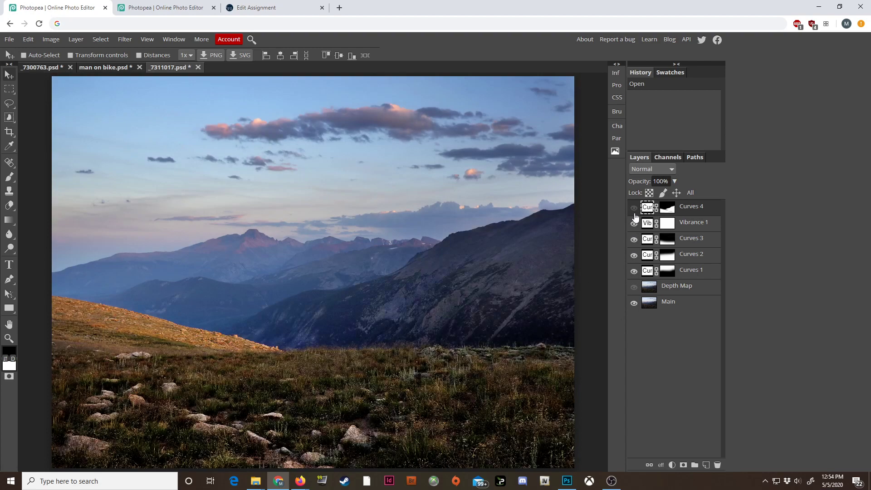
click(633, 209)
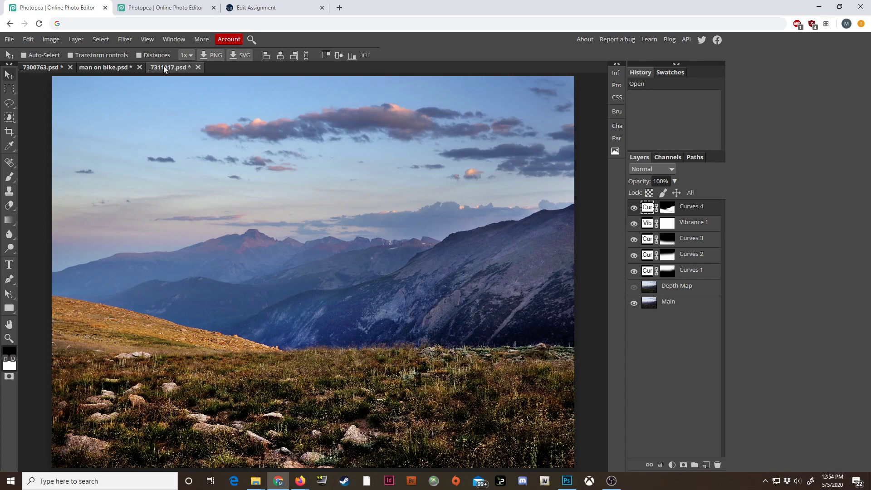
click(113, 67)
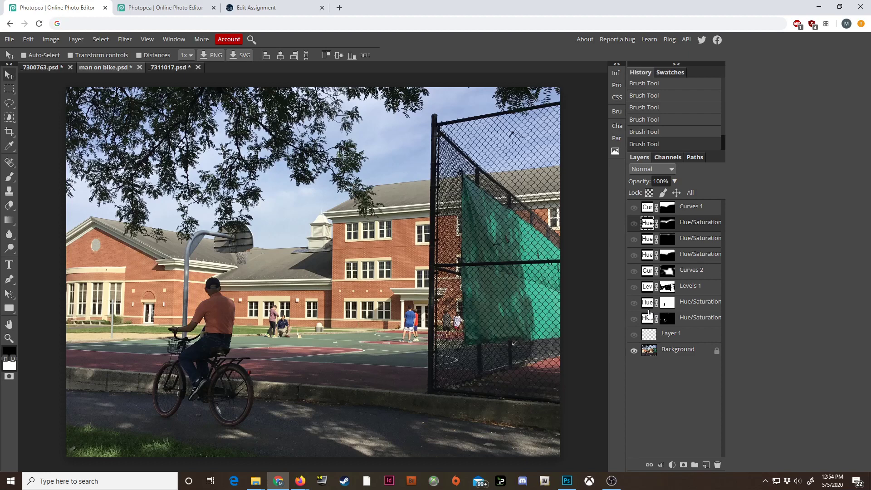
- Toggle the shirt-recolour layer between orange and blue, leaving the shirt blue
click(634, 320)
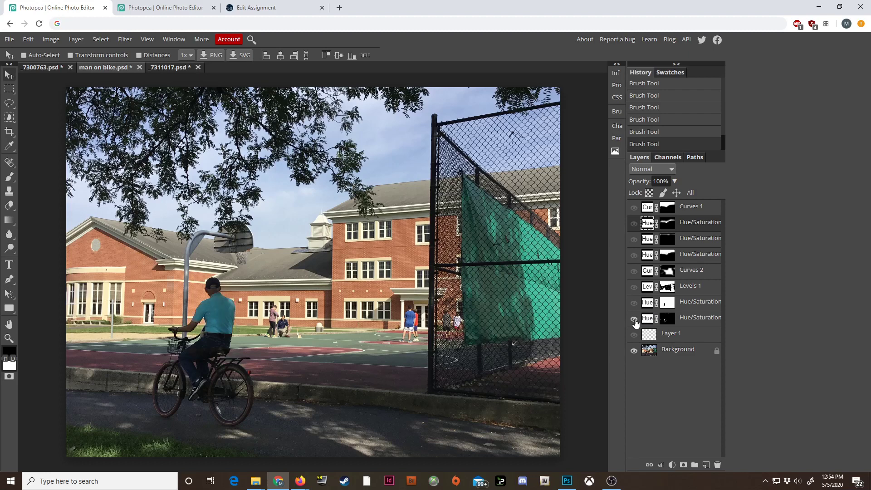
click(634, 321)
click(635, 321)
click(634, 321)
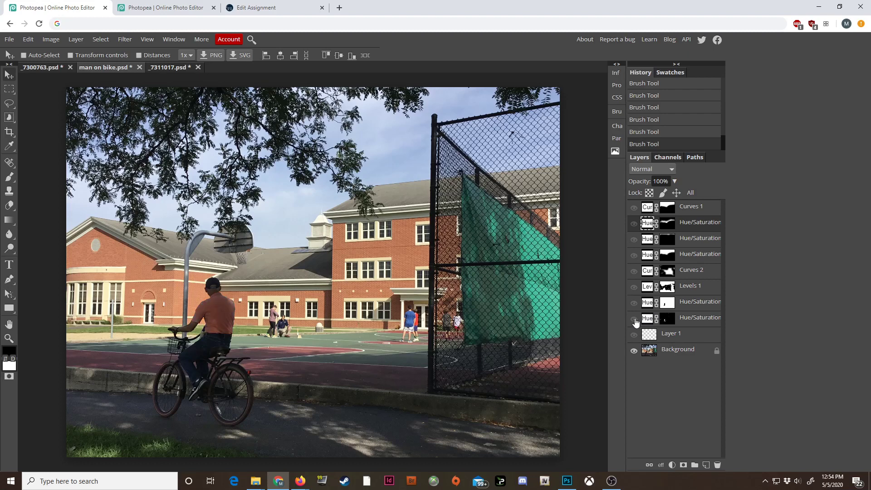
click(634, 321)
click(635, 320)
click(634, 319)
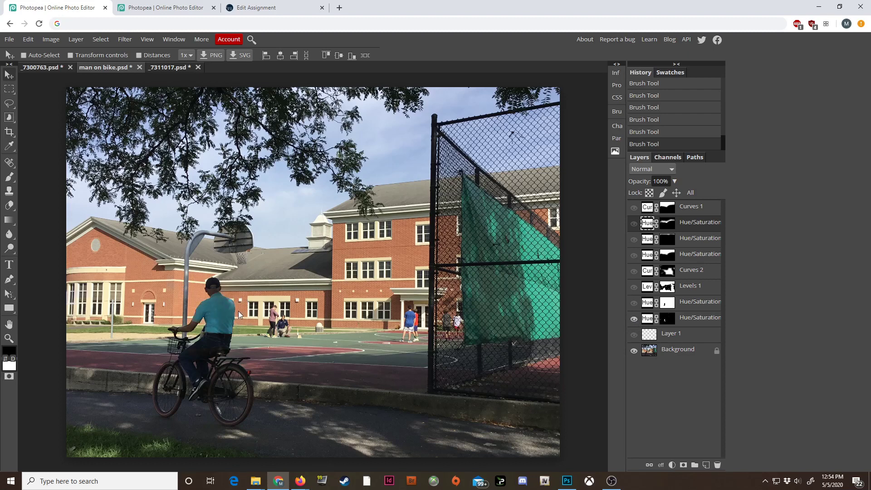
- Compare the grayscale Hue/Saturation layer on and off, leaving it hidden
click(634, 302)
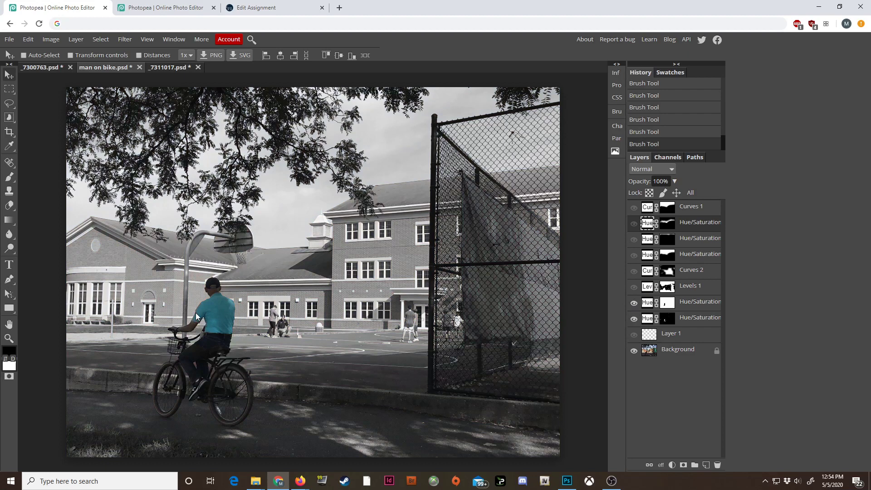
click(634, 303)
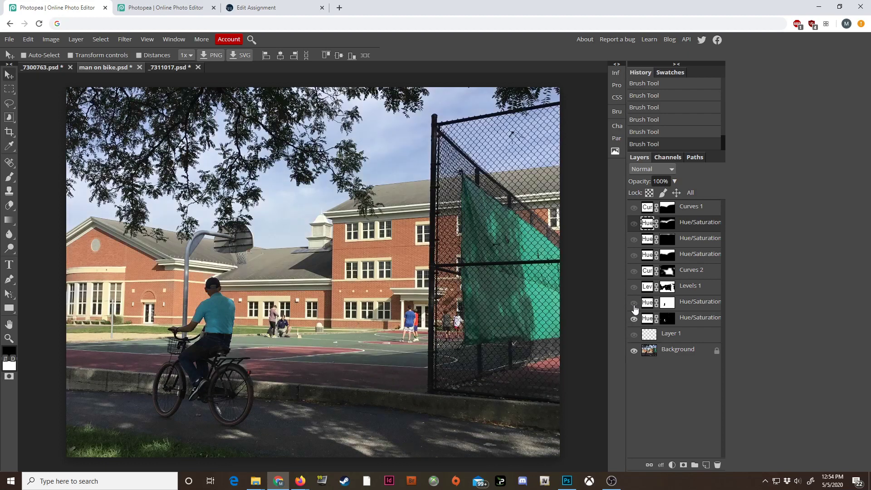
click(634, 304)
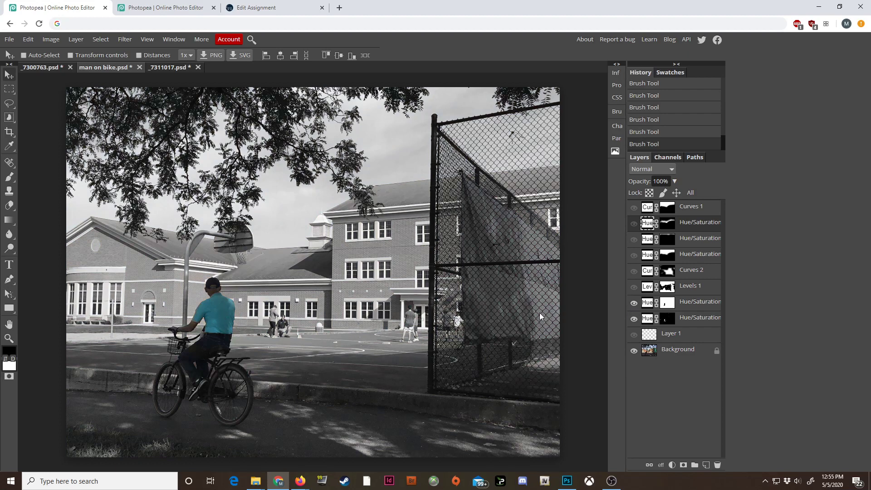
click(634, 303)
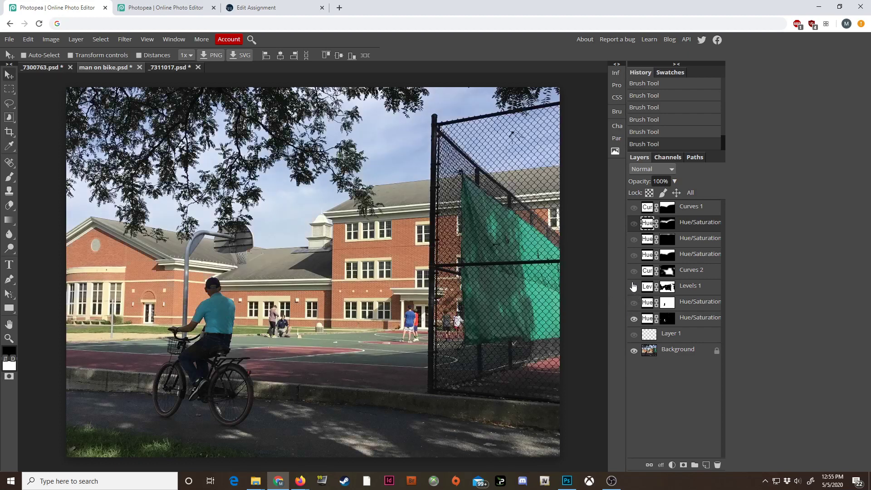
- Toggle Curves 1 and the three sunset Hue/Saturation layers off and back on for the sky
click(634, 209)
click(634, 223)
click(634, 239)
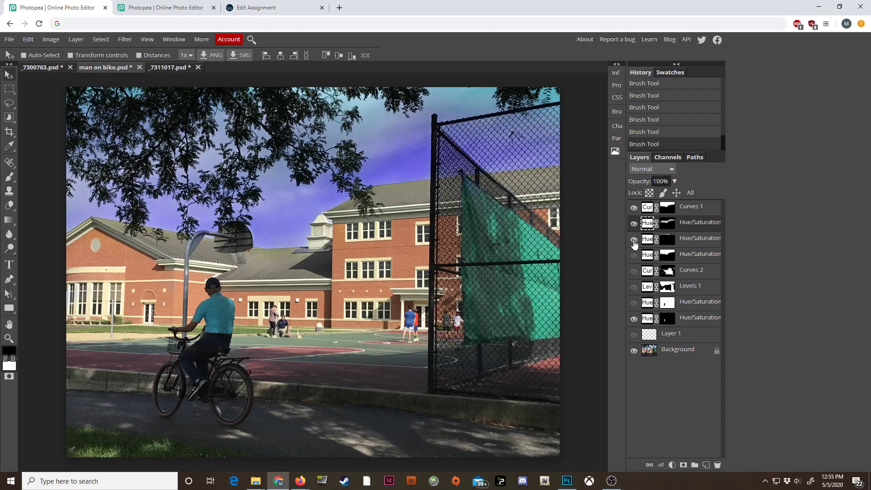
click(634, 255)
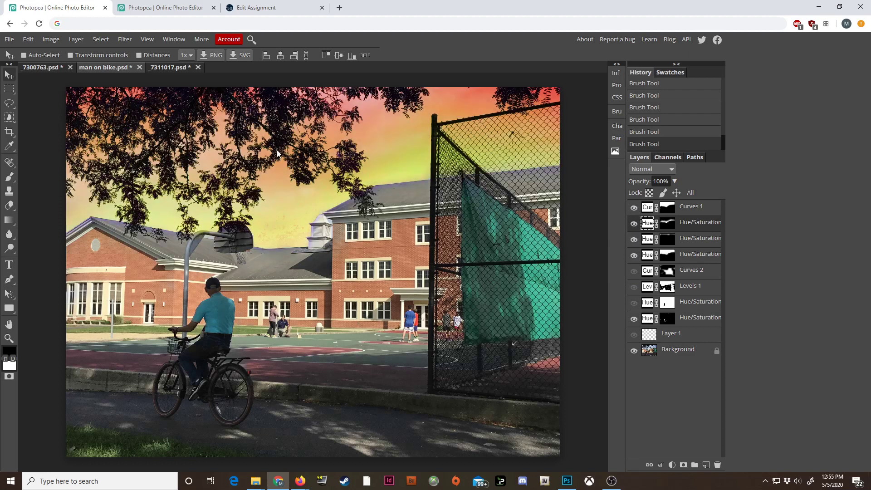
click(634, 255)
click(634, 239)
click(634, 223)
click(633, 208)
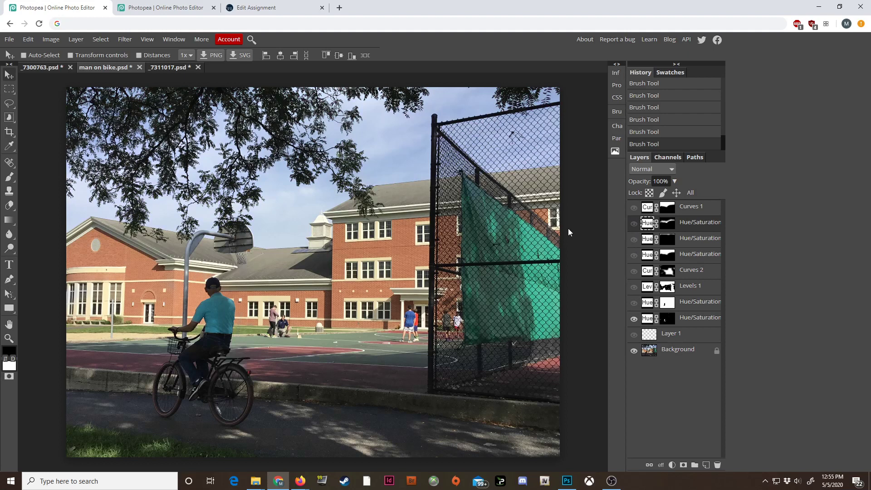
click(634, 254)
click(633, 239)
click(633, 223)
click(634, 208)
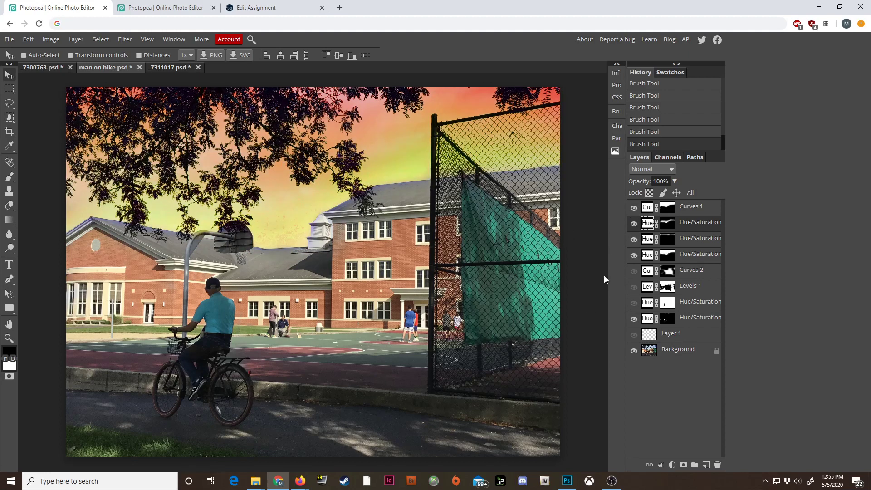
- Turn on Curves 2 and Levels 1, preview grayscale briefly, then show tree.psd
click(633, 271)
click(634, 286)
click(634, 302)
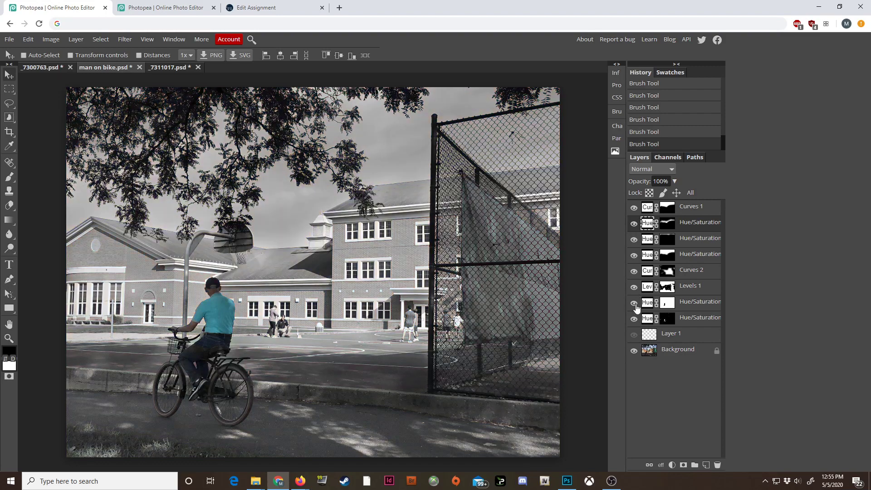
click(634, 304)
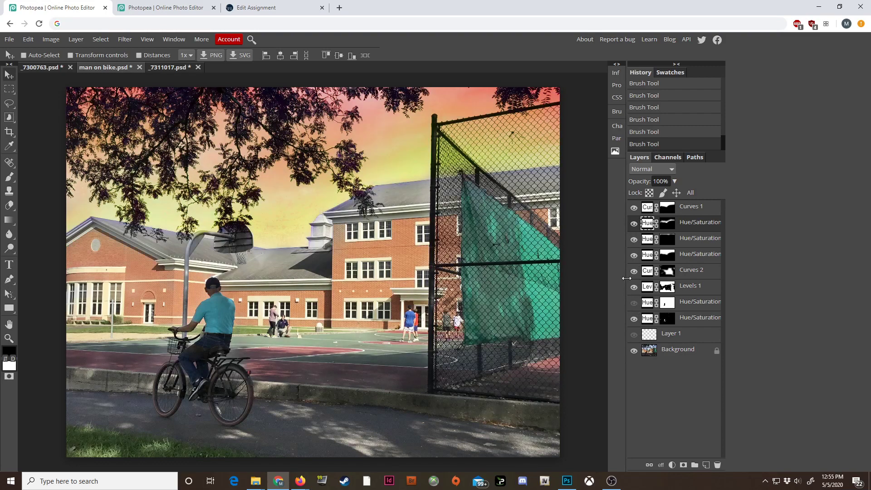
click(167, 10)
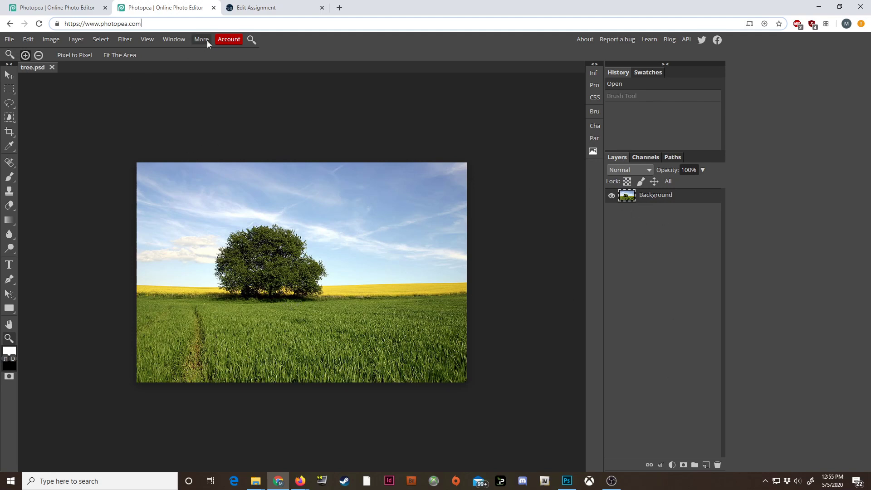
- Add a Hue/Saturation adjustment layer above the tree photo's Background, clearing the ad-block notices
click(672, 464)
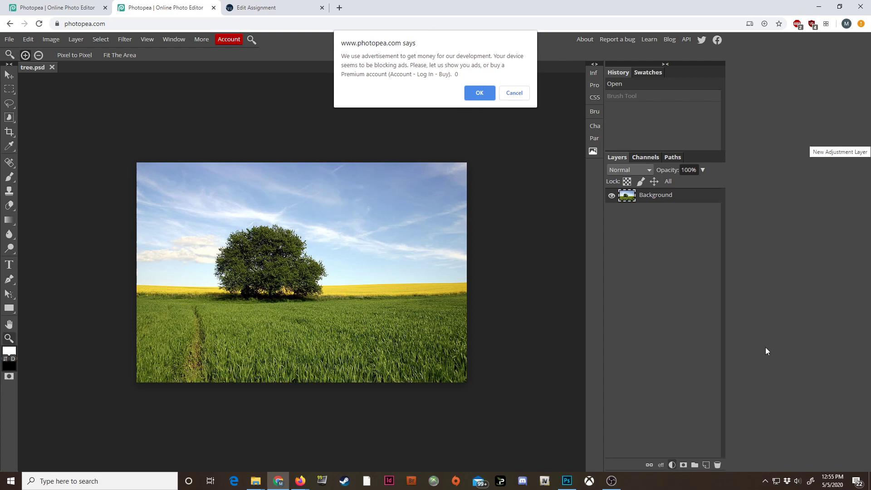
click(515, 92)
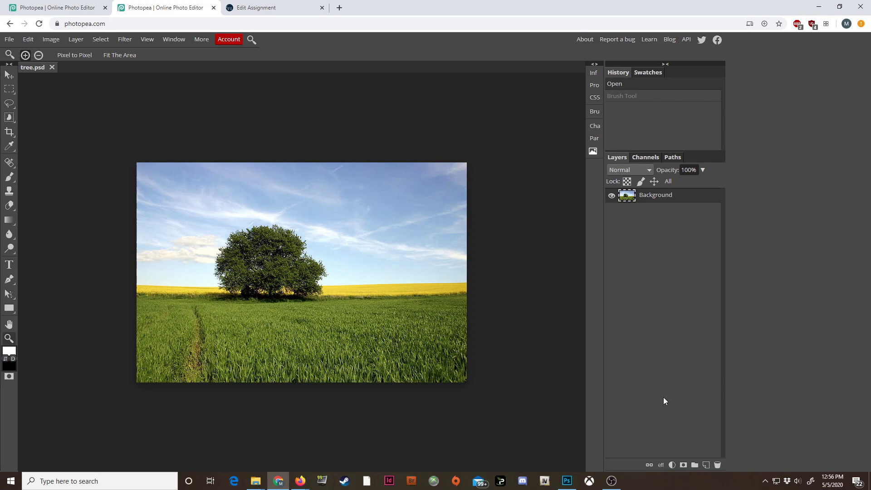
click(672, 464)
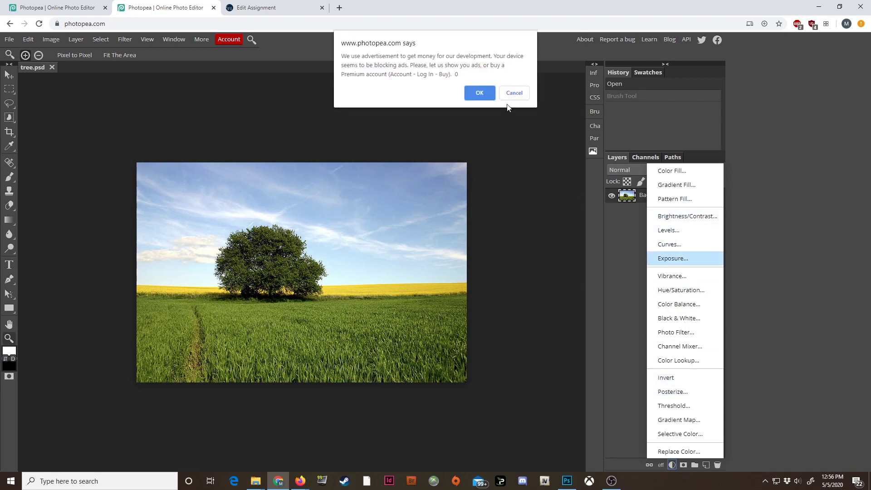
click(507, 94)
click(673, 465)
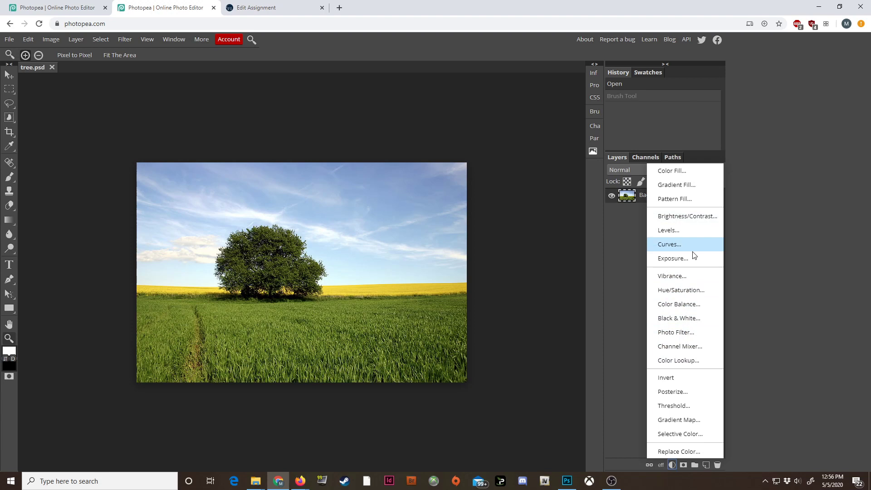
click(684, 290)
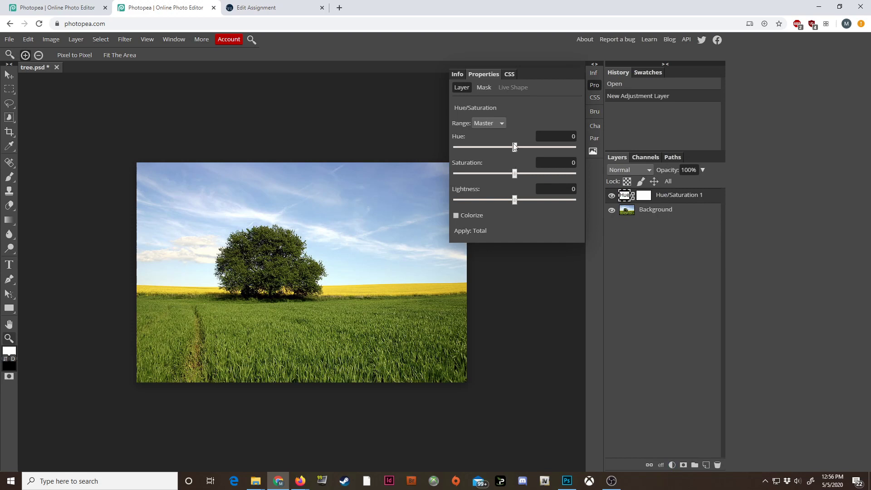
- Try several saturation values on Hue/Saturation 1 and leave Saturation at 36
drag(514, 174, 548, 174)
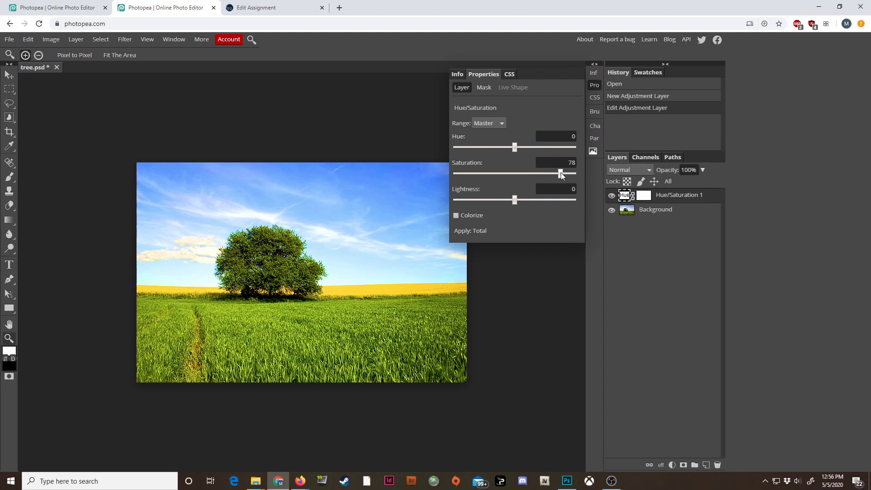
drag(561, 172, 539, 175)
drag(556, 173, 511, 177)
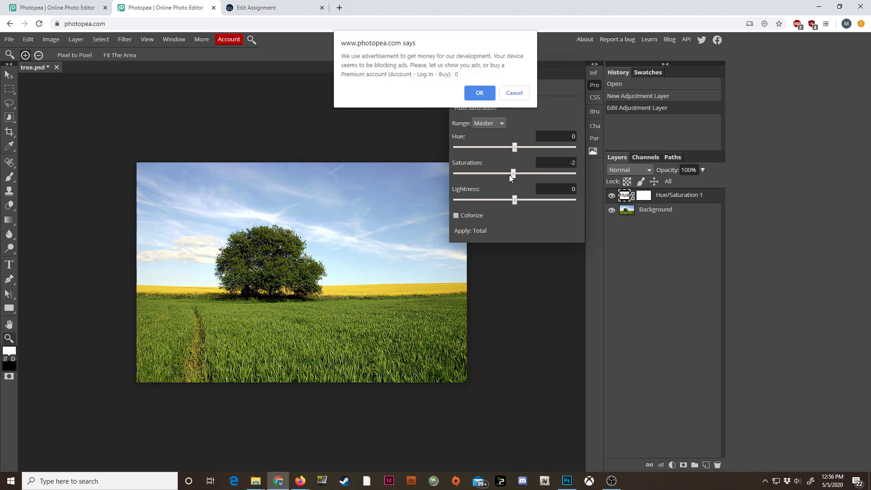
click(505, 92)
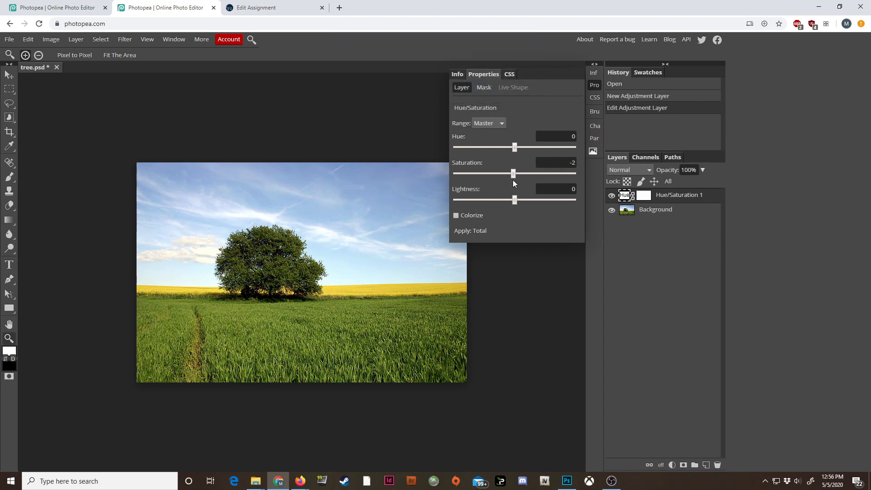
drag(513, 179, 479, 182)
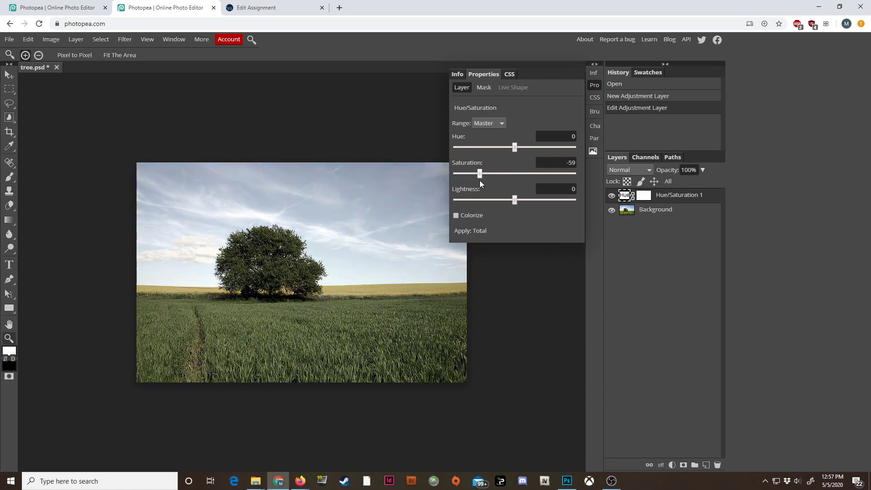
drag(480, 180, 536, 175)
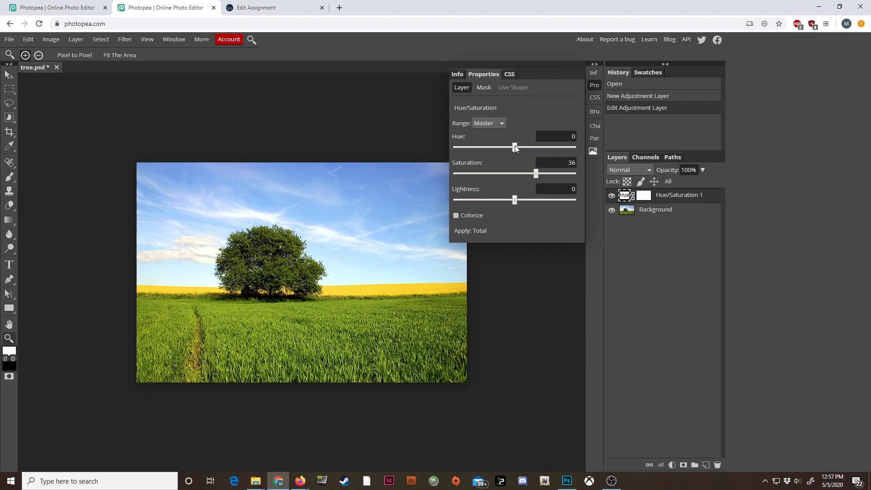
- Experiment with hue shifts and settle Hue at -41 for a cyan sky and red strip
drag(515, 146, 471, 151)
click(514, 93)
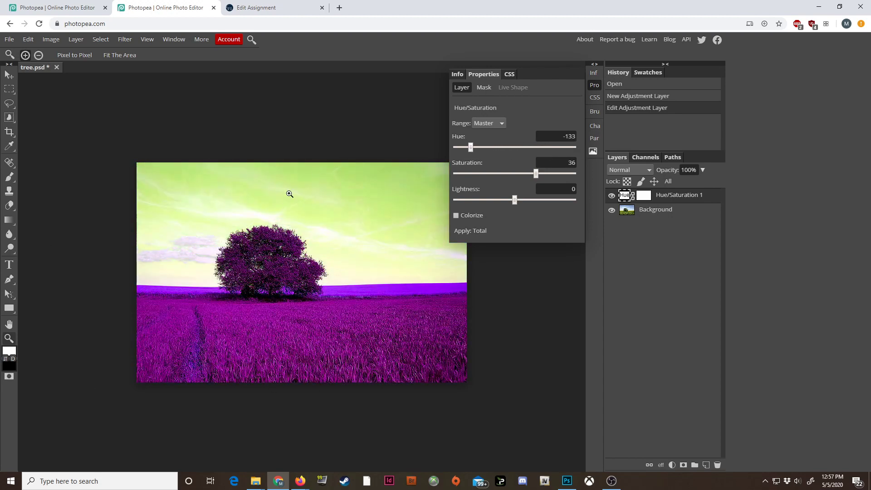
drag(471, 146, 514, 157)
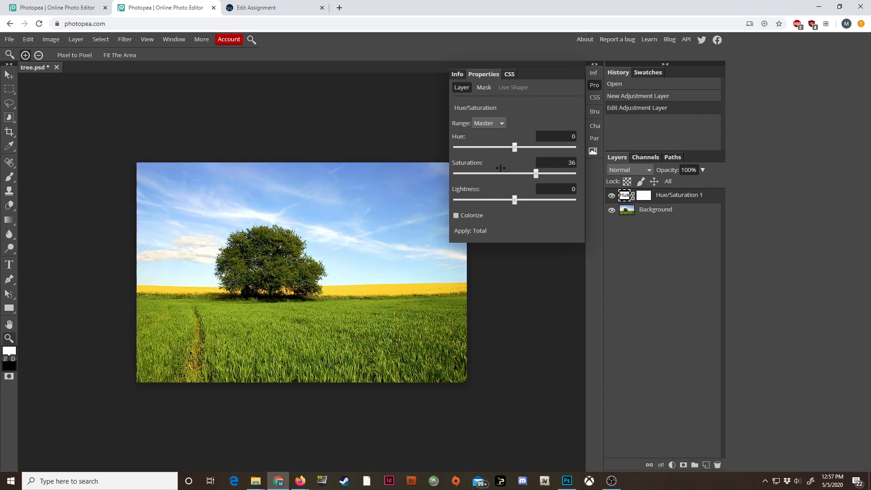
mouse_move(516, 145)
mouse_down()
mouse_move(581, 145)
mouse_move(501, 146)
mouse_up()
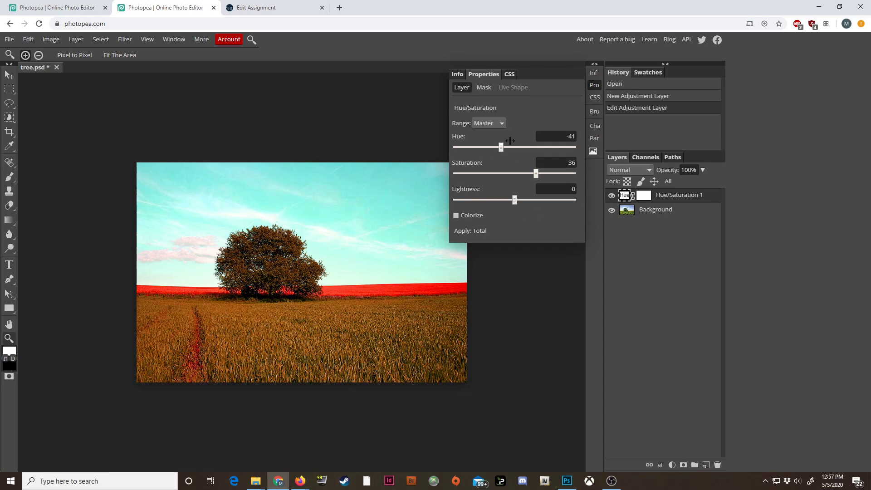
mouse_move(502, 146)
mouse_down()
mouse_move(466, 147)
mouse_move(510, 147)
mouse_move(502, 151)
mouse_up()
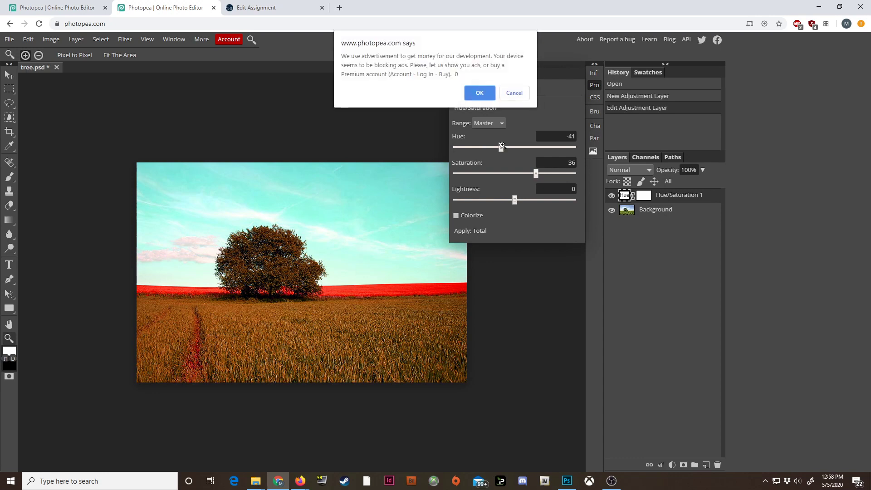
- Nudge the hue slightly further, then close the Hue/Saturation properties
click(504, 93)
mouse_move(501, 146)
mouse_down()
mouse_move(482, 146)
mouse_move(495, 147)
mouse_up()
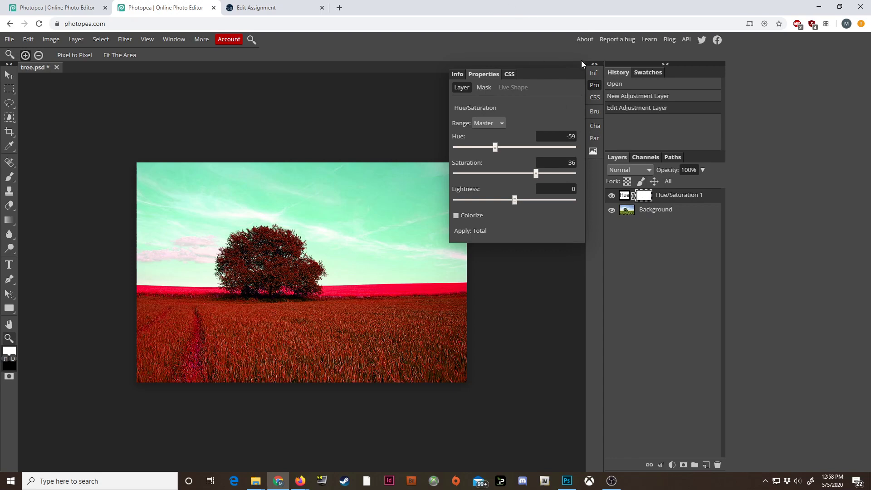
click(594, 85)
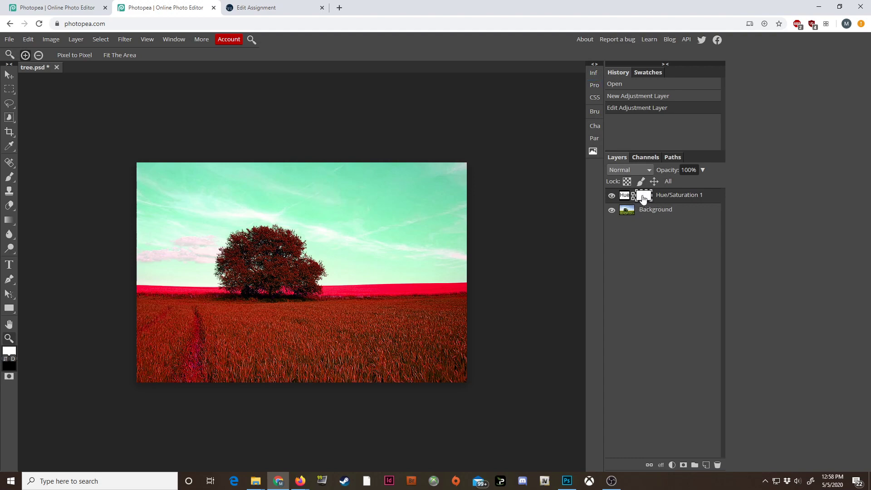
- Compare the tree photo with Hue/Saturation 1 hidden and shown, leaving it on
click(611, 195)
click(611, 195)
click(611, 196)
click(611, 195)
click(612, 195)
click(611, 196)
click(514, 93)
- Select the Brush tool with black as the foreground colour
click(9, 177)
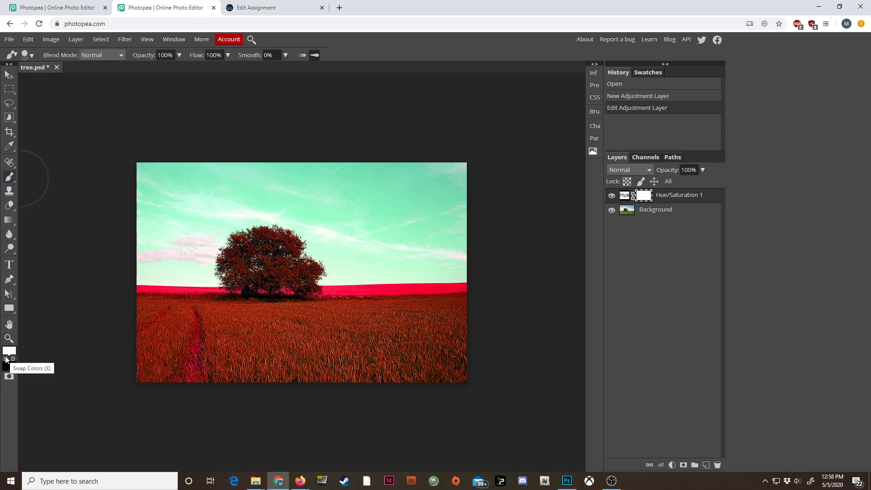
click(5, 358)
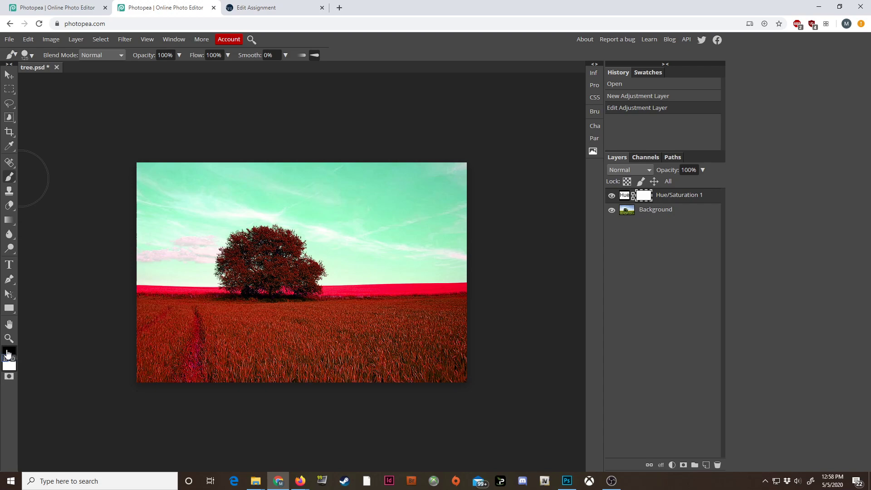
click(9, 352)
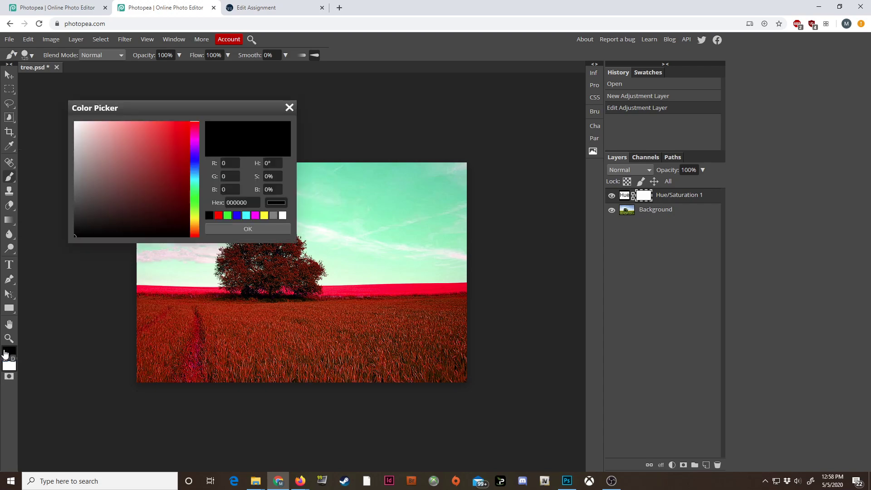
click(250, 227)
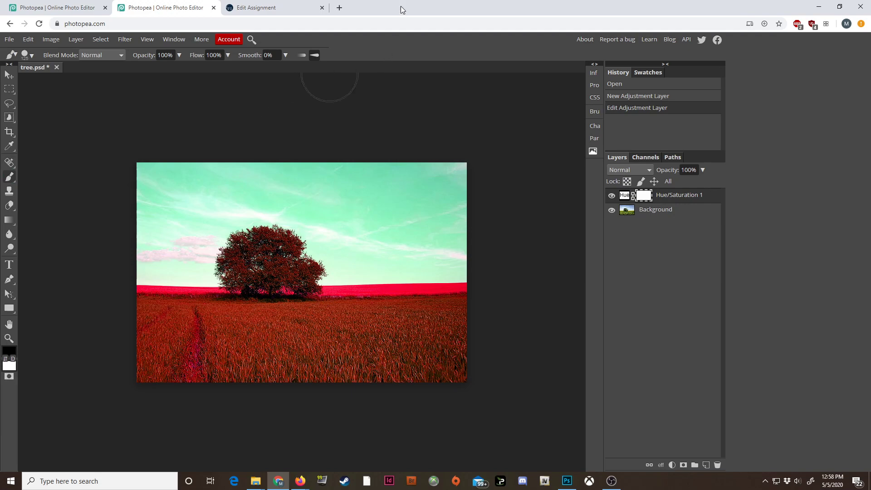
- Paint a vertical band down the mask's middle, restoring original colours there
mouse_move(311, 171)
mouse_down()
mouse_move(309, 436)
mouse_move(340, 247)
mouse_move(353, 291)
mouse_move(346, 398)
mouse_move(358, 166)
mouse_move(359, 457)
mouse_move(388, 91)
mouse_up()
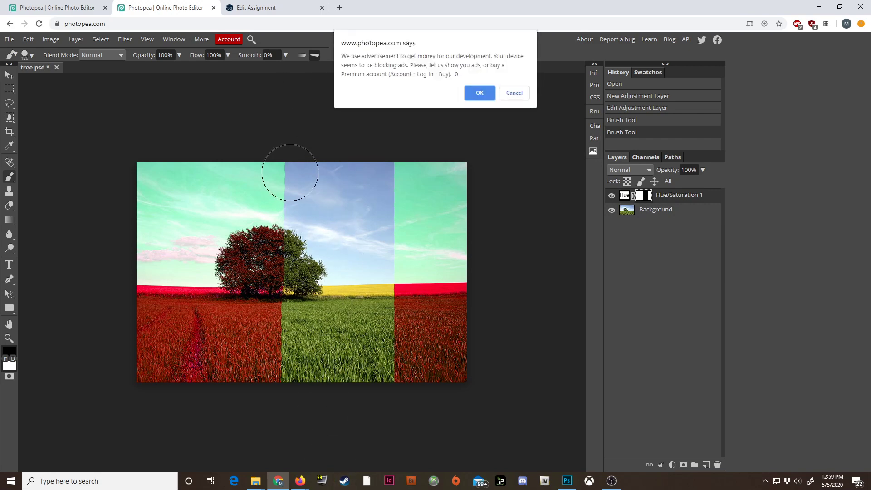
click(520, 93)
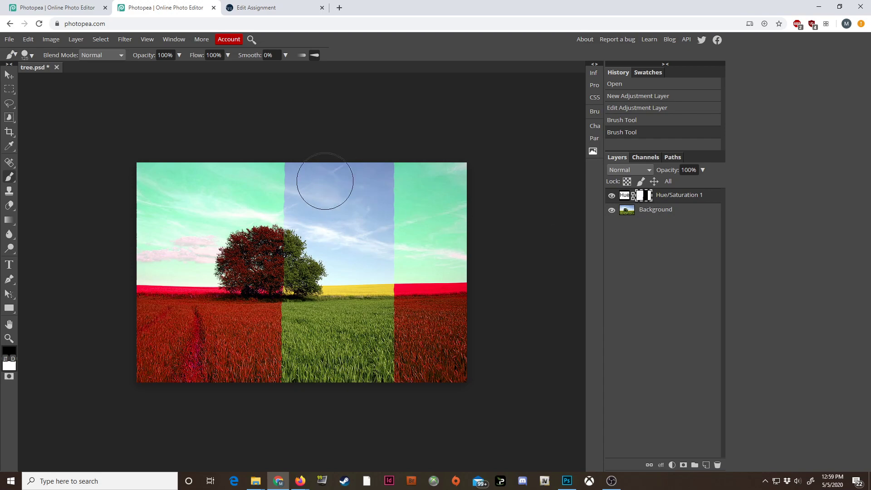
drag(311, 165, 297, 421)
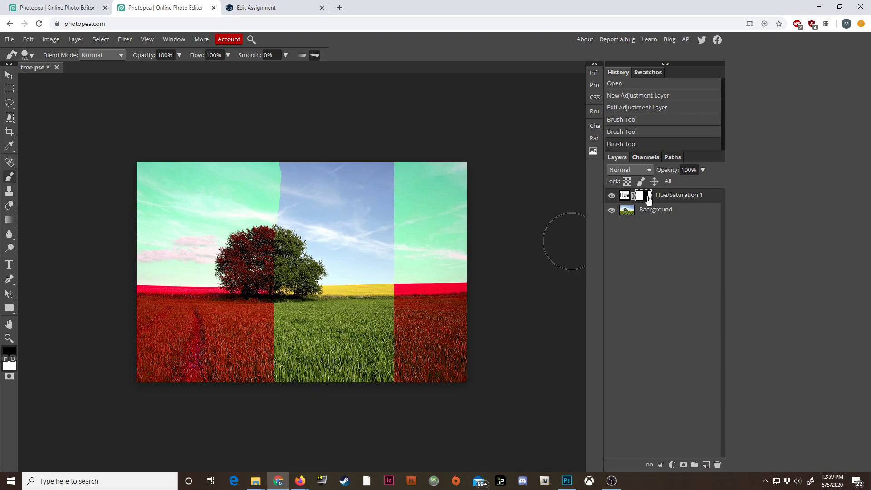
- Compare the masked tree photo with Hue/Saturation 1 hidden and visible
click(611, 196)
click(611, 196)
click(611, 196)
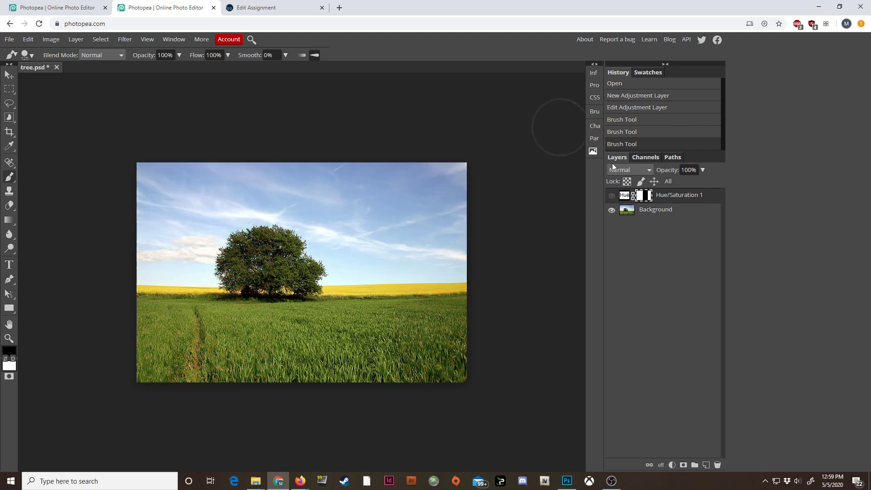
click(611, 196)
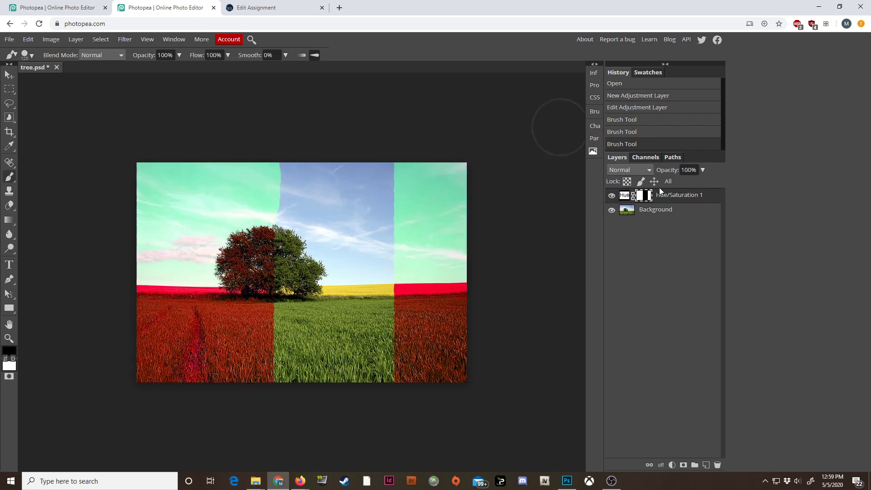
click(612, 196)
click(612, 196)
click(516, 92)
- Reopen the Hue/Saturation 1 settings and return Hue to 0, keeping Saturation 36
double_click(627, 196)
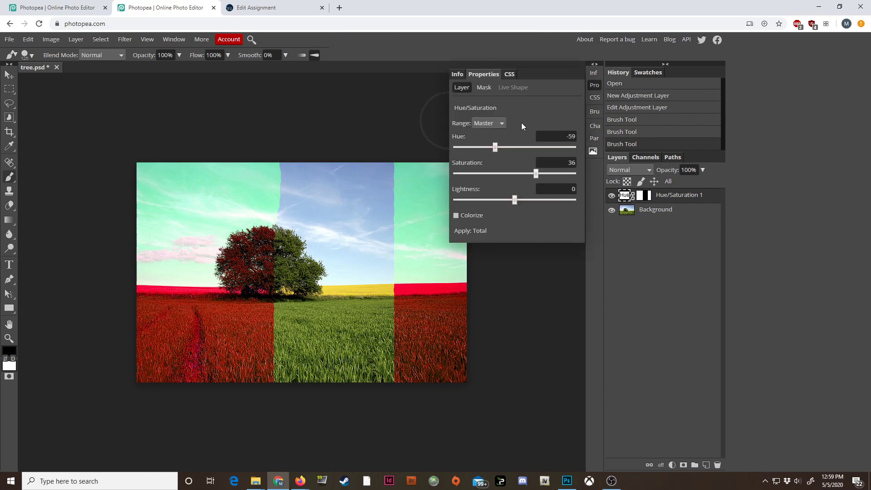
mouse_move(496, 148)
mouse_down()
mouse_move(545, 148)
mouse_move(487, 154)
mouse_move(547, 157)
mouse_move(492, 154)
mouse_move(540, 153)
mouse_move(511, 152)
mouse_up()
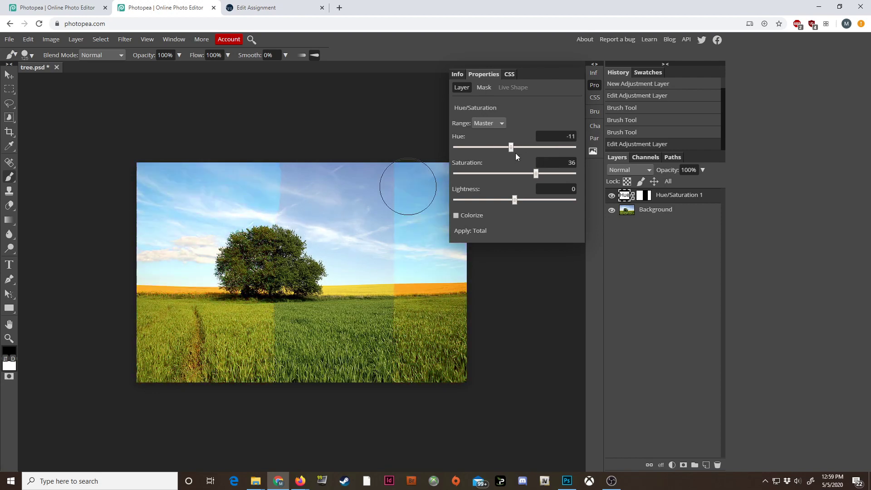
mouse_move(511, 148)
mouse_down()
mouse_move(483, 155)
mouse_move(553, 153)
mouse_move(457, 154)
mouse_move(543, 154)
mouse_move(513, 148)
mouse_up()
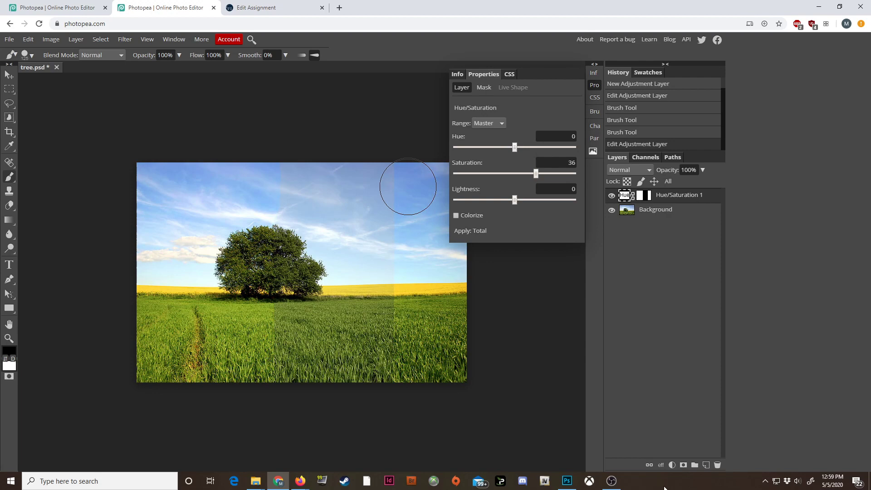
- Delete the Hue/Saturation 1 layer and bring up the list of new adjustment layer types
click(717, 465)
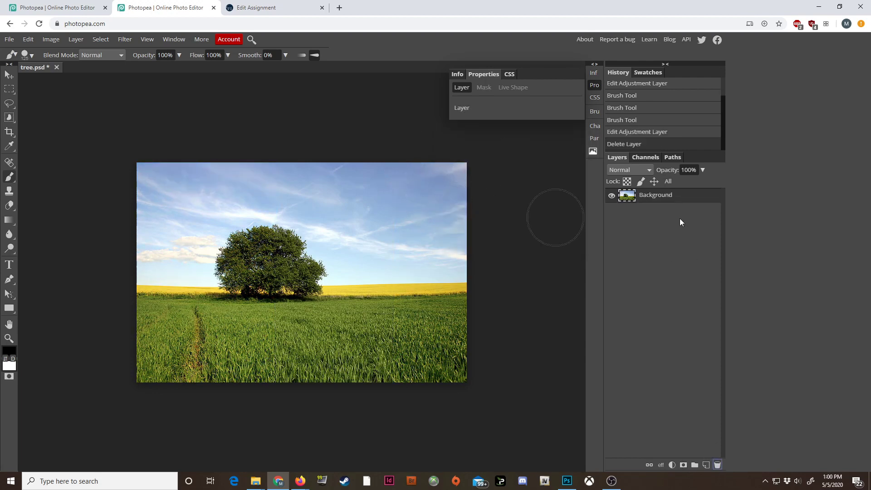
click(671, 465)
click(671, 464)
click(671, 464)
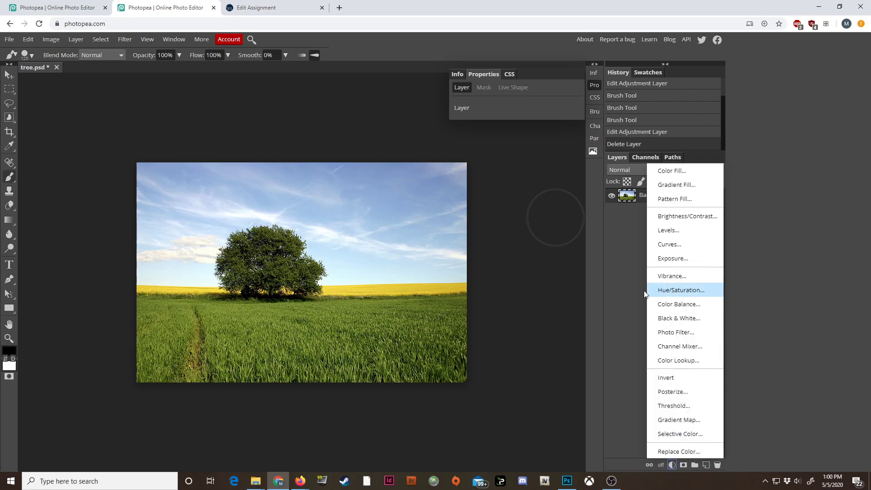
- Add a Hue/Saturation adjustment layer with Hue -34 and Saturation 57 for cyan sky and golden field
click(680, 293)
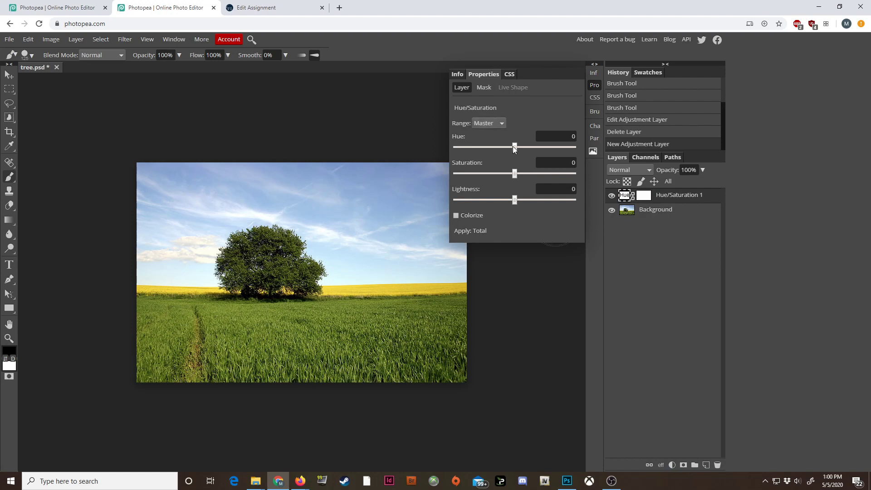
drag(515, 146, 547, 174)
click(515, 92)
mouse_move(500, 149)
mouse_down()
mouse_move(486, 147)
mouse_move(503, 146)
mouse_up()
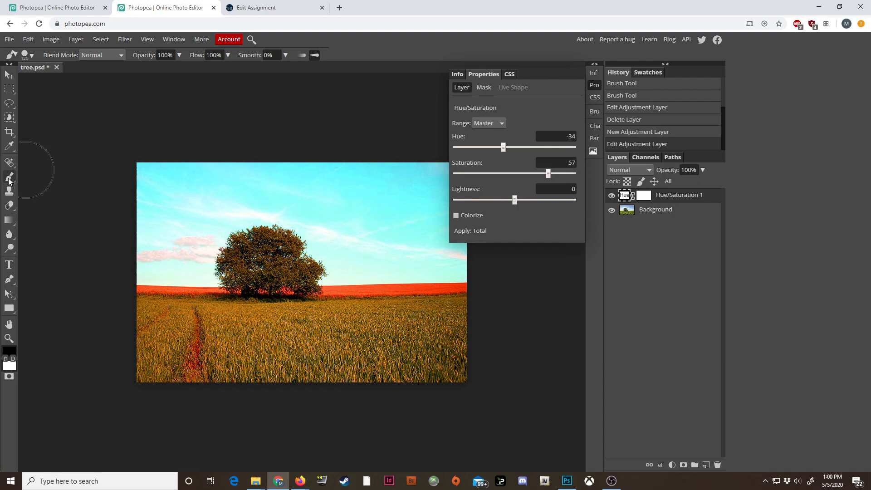
- With black as the foreground colour, target the layer mask and dab a round patch on the field
click(13, 350)
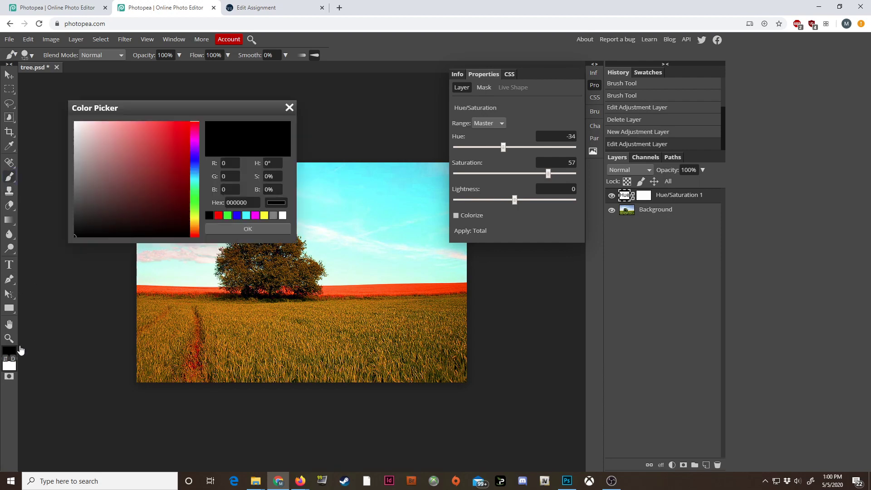
click(289, 108)
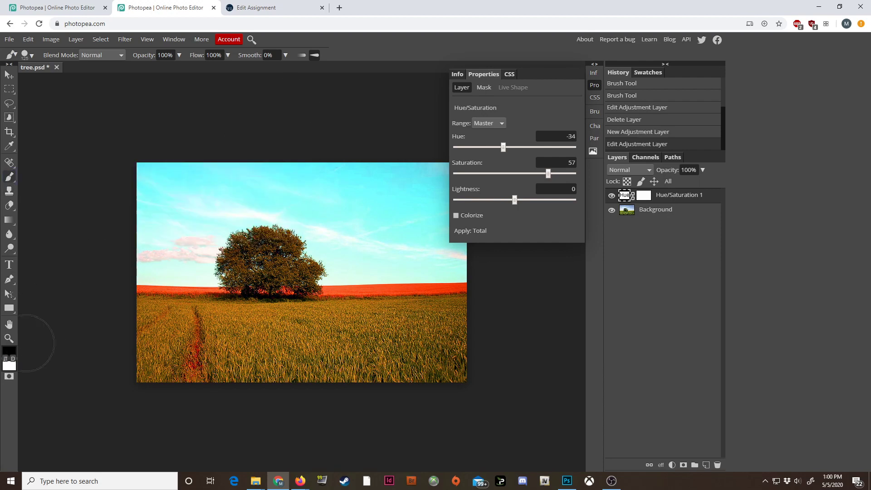
click(472, 347)
click(644, 195)
click(357, 317)
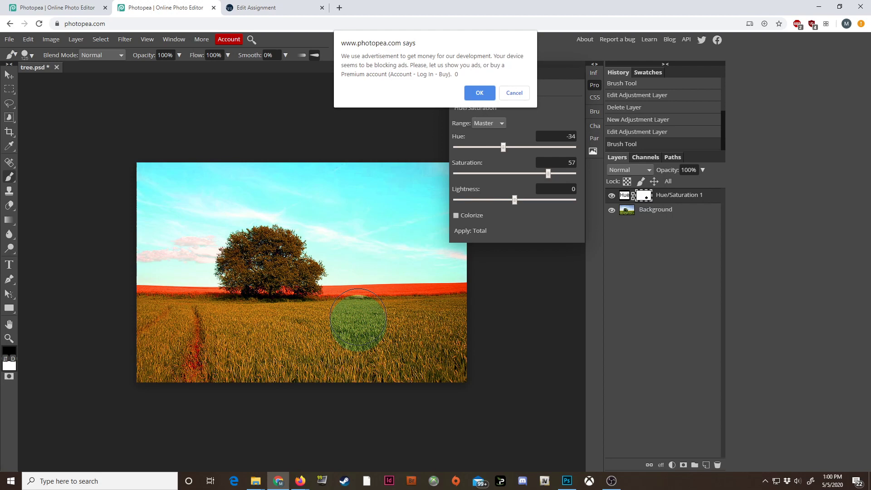
click(514, 93)
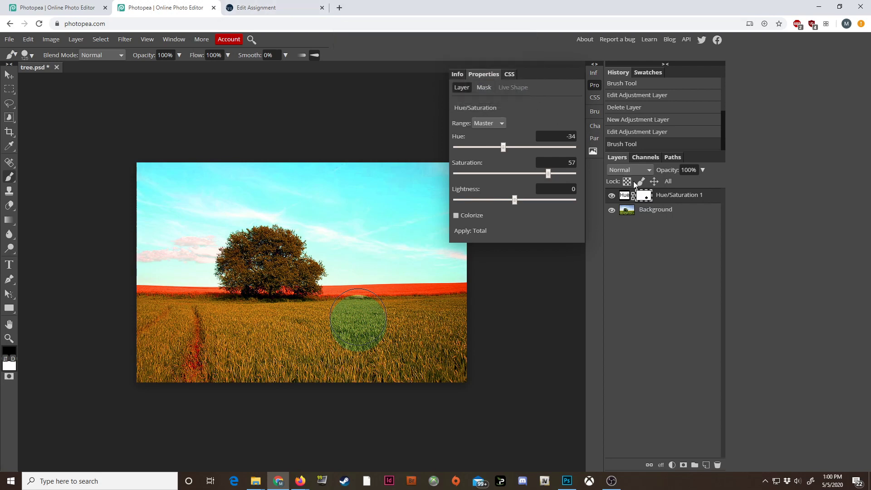
click(625, 195)
click(345, 384)
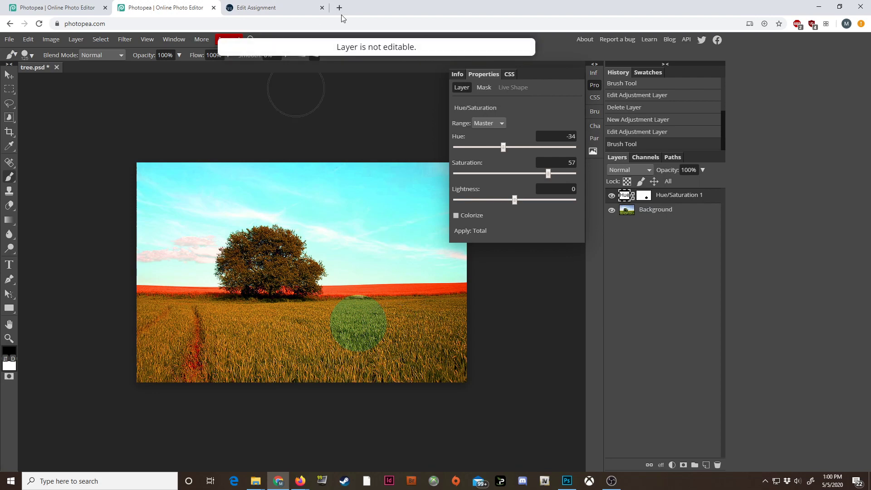
click(395, 303)
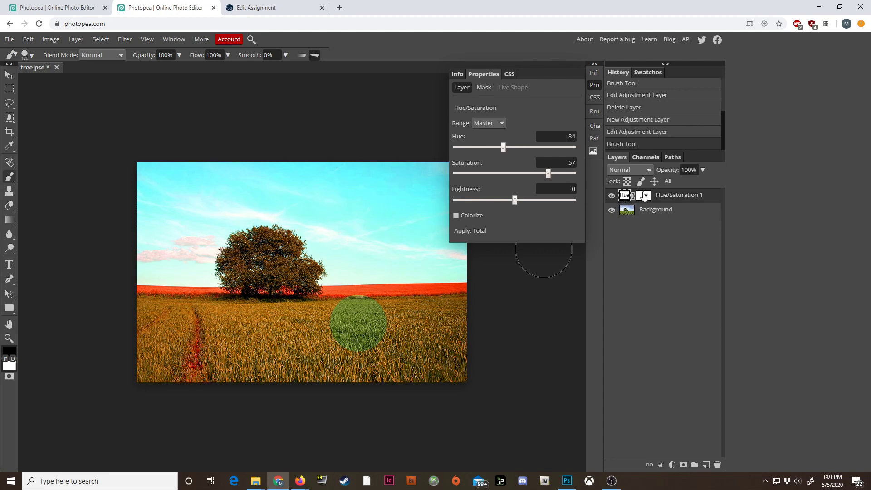
- Nudge the Hue to -32 and paint a large central patch of field and sky out on the mask
click(644, 195)
click(624, 197)
mouse_move(508, 148)
mouse_down()
mouse_move(528, 146)
mouse_move(486, 148)
mouse_move(511, 149)
mouse_move(498, 150)
mouse_up()
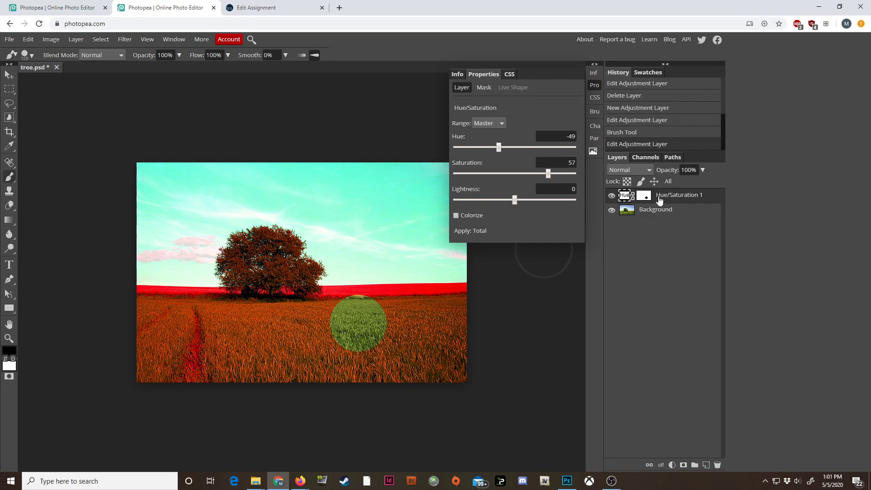
click(643, 199)
drag(499, 146, 508, 150)
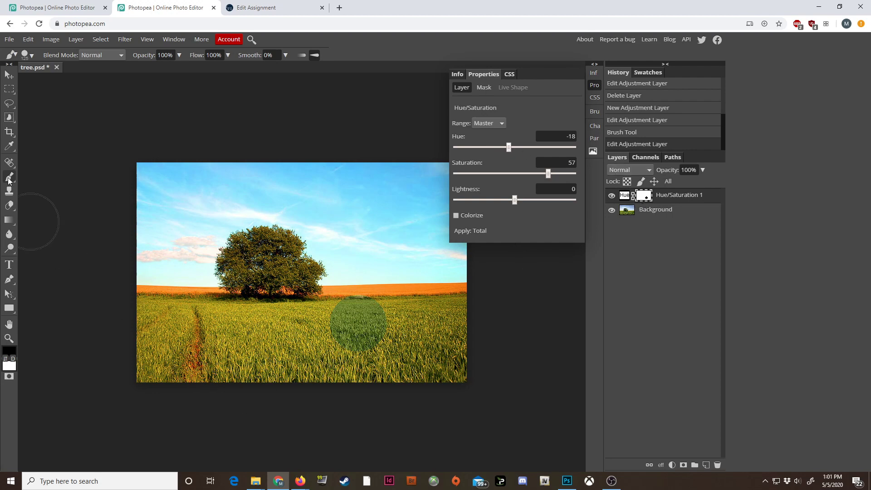
mouse_move(397, 345)
mouse_down()
mouse_move(214, 343)
mouse_move(364, 334)
mouse_move(293, 329)
mouse_move(376, 329)
mouse_move(375, 291)
mouse_move(454, 247)
mouse_up()
mouse_move(509, 148)
mouse_down()
mouse_move(497, 146)
mouse_move(504, 148)
mouse_up()
click(508, 93)
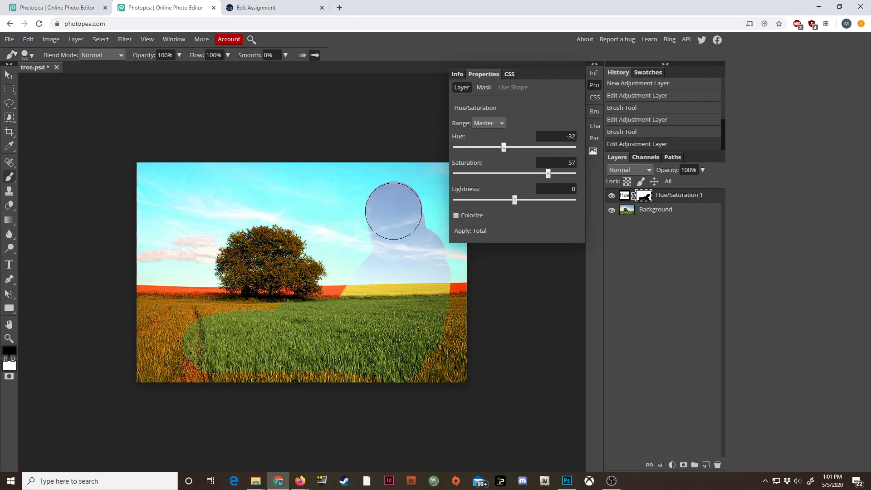
- Paint black over the remaining sky and grass on the mask so only the tree keeps the recolour
mouse_move(393, 211)
mouse_down()
mouse_move(377, 143)
mouse_move(394, 162)
mouse_move(415, 225)
mouse_move(423, 207)
mouse_move(431, 381)
mouse_move(454, 252)
mouse_move(437, 280)
mouse_move(450, 413)
mouse_move(466, 384)
mouse_move(226, 395)
mouse_move(103, 384)
mouse_move(168, 363)
mouse_move(151, 246)
mouse_move(151, 373)
mouse_move(161, 422)
mouse_move(137, 288)
mouse_move(144, 91)
mouse_move(164, 185)
mouse_move(206, 164)
mouse_move(335, 152)
mouse_move(362, 167)
mouse_move(370, 187)
mouse_move(273, 173)
mouse_move(215, 191)
mouse_move(188, 209)
mouse_move(179, 235)
mouse_move(186, 213)
mouse_up()
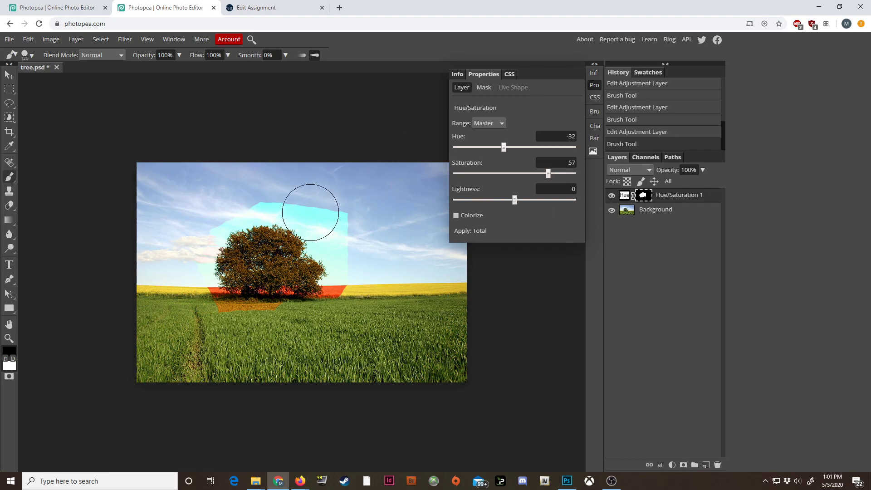
click(348, 218)
mouse_move(348, 218)
mouse_down()
mouse_move(326, 242)
mouse_move(336, 221)
mouse_move(278, 200)
mouse_move(244, 200)
mouse_move(228, 217)
mouse_move(210, 195)
mouse_move(180, 277)
mouse_move(231, 334)
mouse_move(262, 333)
mouse_move(236, 328)
mouse_move(263, 324)
mouse_move(346, 324)
mouse_move(352, 297)
mouse_move(337, 306)
mouse_move(355, 285)
mouse_move(347, 252)
mouse_up()
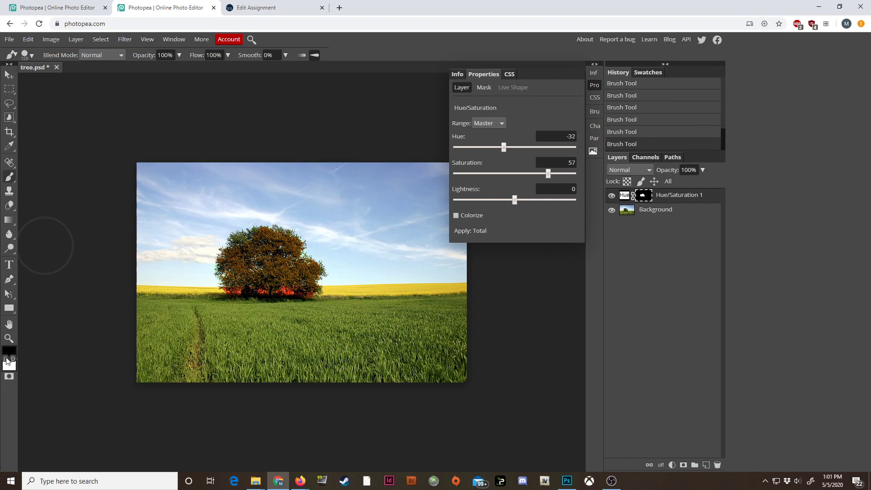
- Switch to white and paint the recolour back onto the tree and around its base
click(6, 358)
click(240, 240)
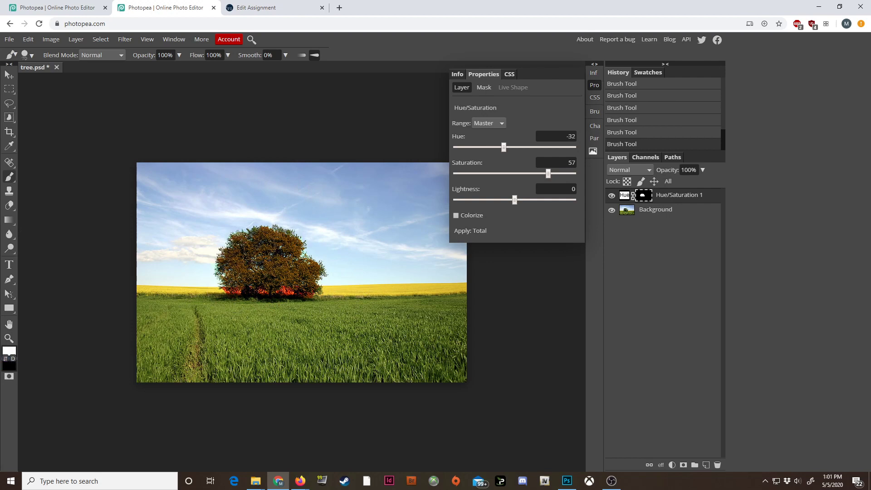
click(514, 93)
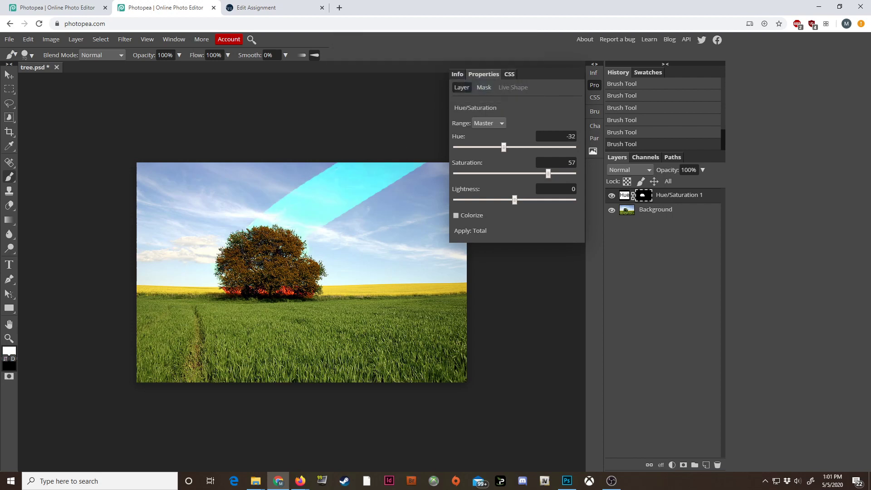
mouse_move(338, 291)
mouse_down()
mouse_move(215, 293)
mouse_move(213, 313)
mouse_move(185, 282)
mouse_move(213, 290)
mouse_move(225, 311)
mouse_move(218, 308)
mouse_move(343, 304)
mouse_move(335, 290)
mouse_move(342, 268)
mouse_move(318, 229)
mouse_move(245, 214)
mouse_move(365, 169)
mouse_move(317, 196)
mouse_move(331, 205)
mouse_move(301, 187)
mouse_move(400, 151)
mouse_move(414, 185)
mouse_up()
- Touch up the tree top on the mask with black and white, ending with black as the colour
key(z)
key(x)
key(b)
mouse_move(238, 229)
mouse_down()
mouse_move(241, 208)
mouse_move(253, 213)
mouse_up()
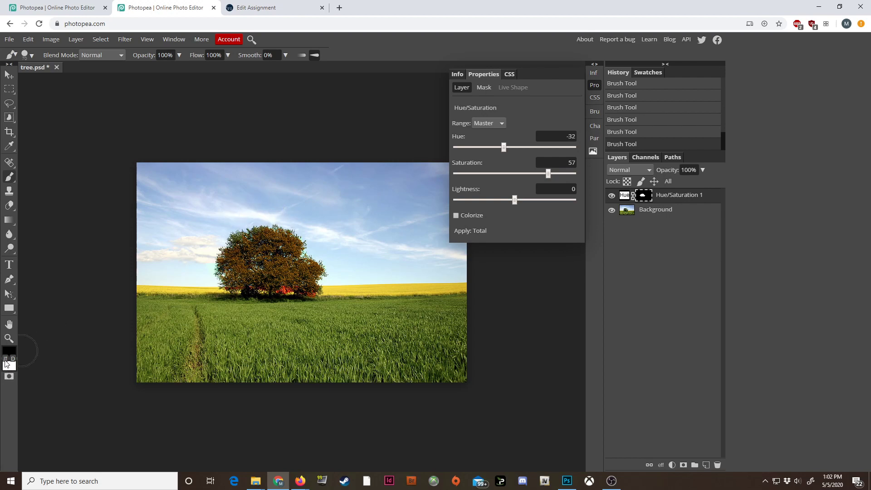
click(6, 360)
drag(241, 244, 257, 230)
key(x)
- Hide and reshow the Hue/Saturation layer to compare the tree before and after
click(612, 198)
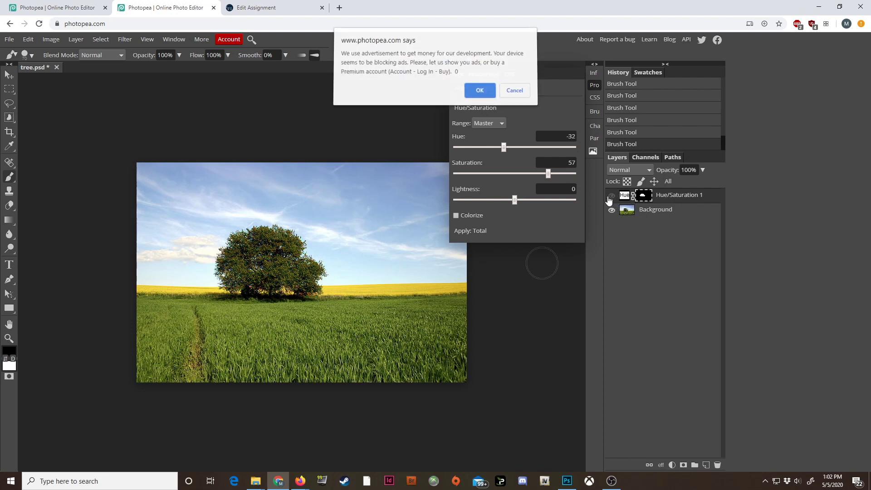
click(518, 93)
click(612, 196)
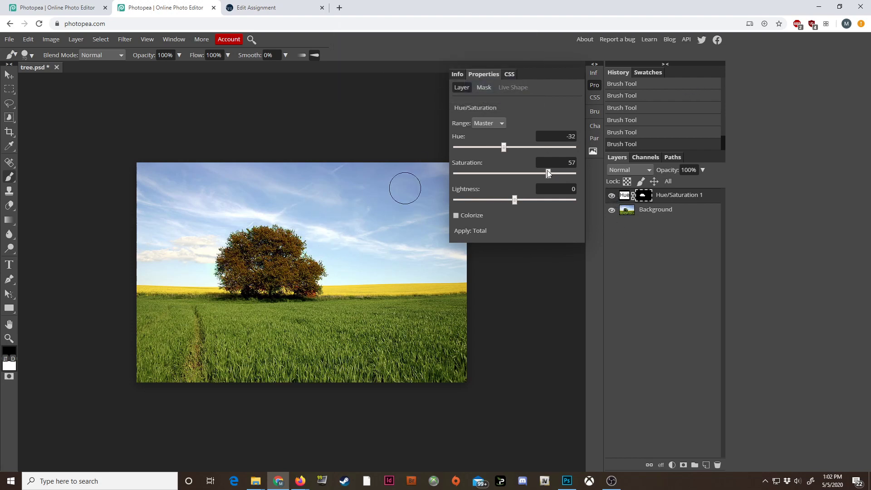
- Set Hue -112, Saturation 73 and Lightness 0 to turn the tree purple
drag(548, 169, 559, 184)
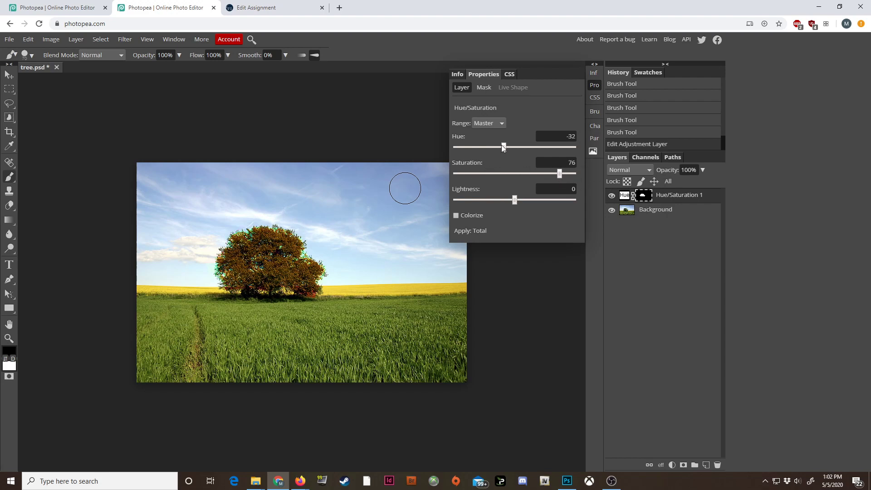
drag(502, 145, 483, 157)
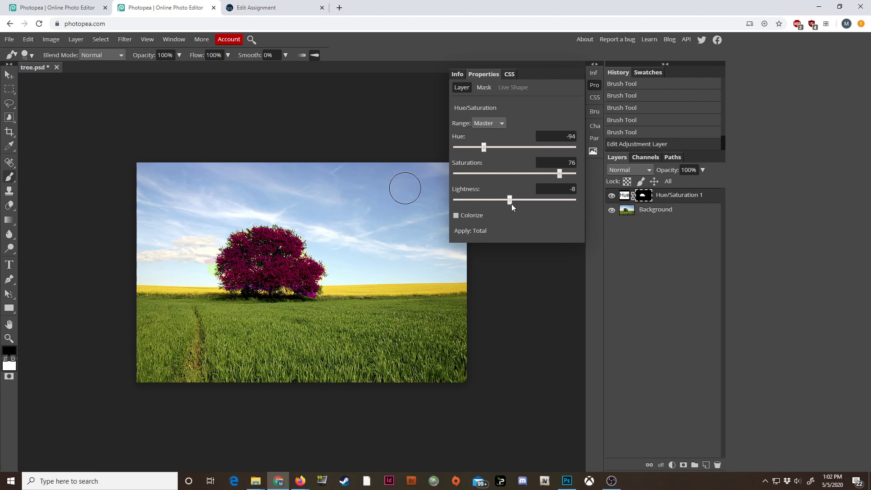
mouse_move(513, 201)
mouse_down()
mouse_move(538, 203)
mouse_move(496, 205)
mouse_move(559, 205)
mouse_move(502, 207)
mouse_move(515, 205)
mouse_up()
drag(483, 144, 477, 146)
- Switch to the _7311017.psd mountain document and hide Curves 4, 3, 2 and 1
click(66, 12)
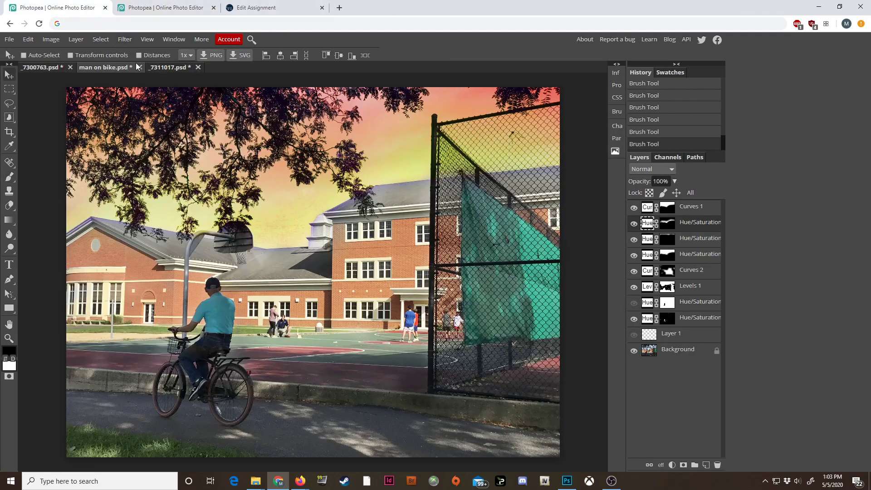
click(173, 67)
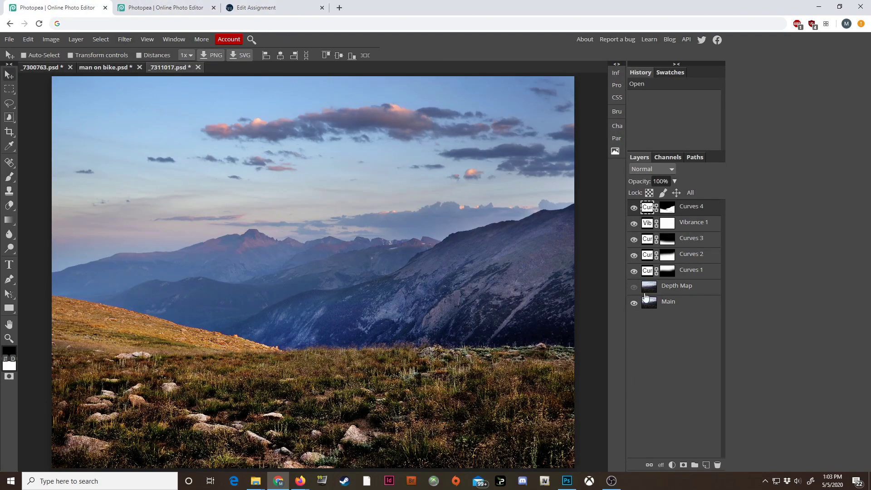
click(633, 207)
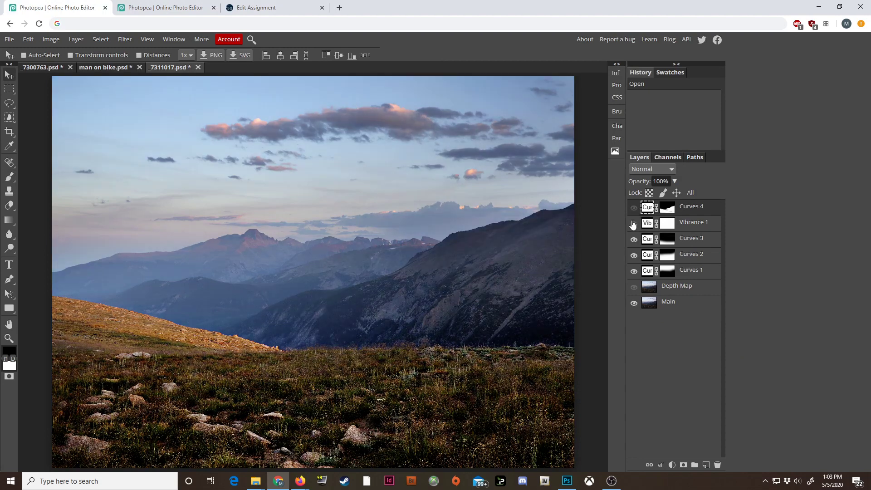
click(633, 239)
click(633, 255)
click(634, 271)
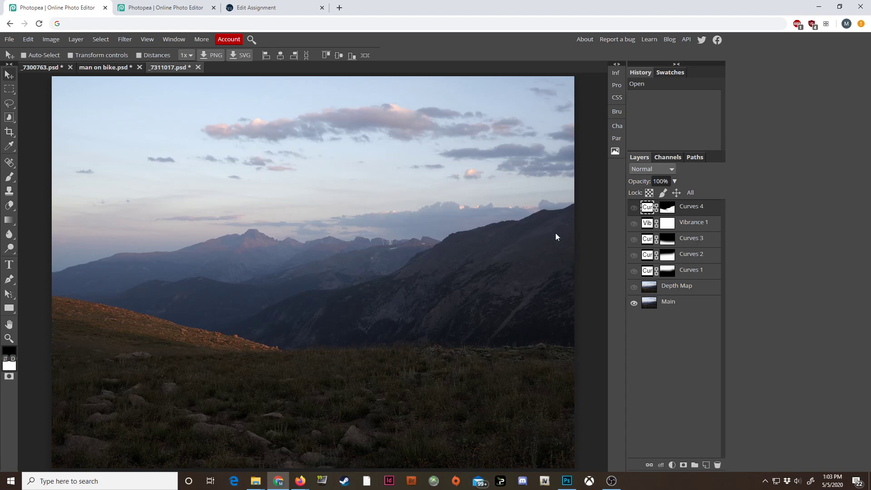
- Toggle Curves 1 repeatedly to compare before and after, leaving it visible
click(634, 271)
click(633, 272)
click(634, 271)
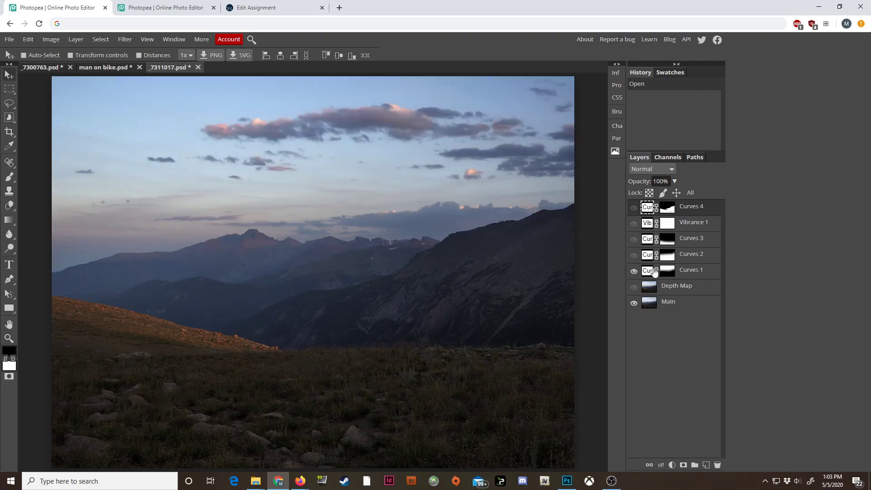
click(631, 272)
click(632, 272)
click(632, 272)
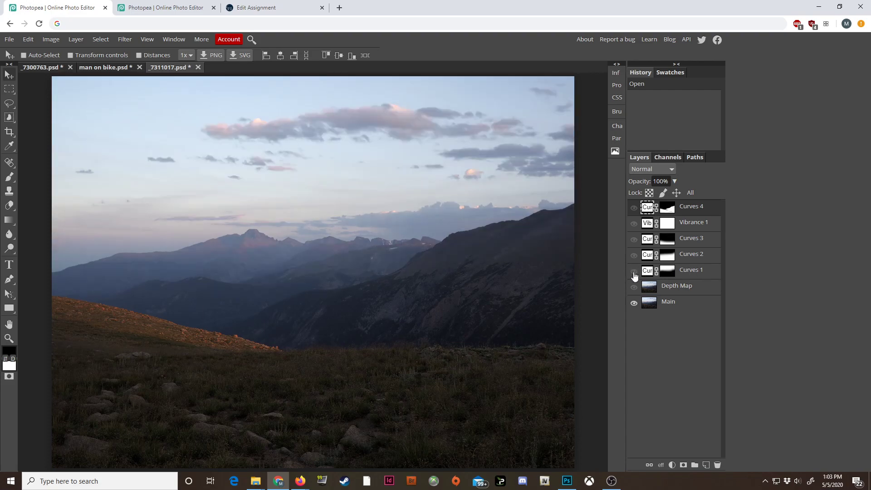
click(632, 272)
- Toggle Curves 2 to compare, then show Curves 3, Curves 4 and Vibrance 1 again
click(633, 255)
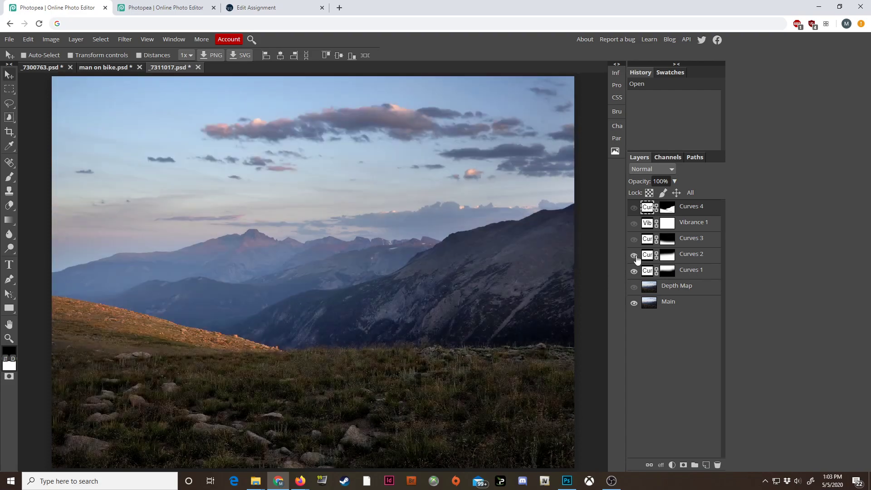
click(633, 255)
click(633, 254)
click(634, 239)
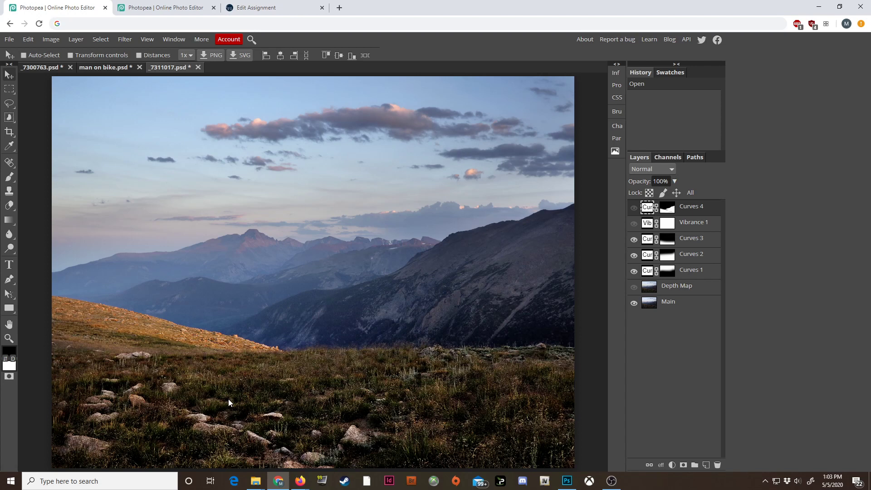
click(634, 207)
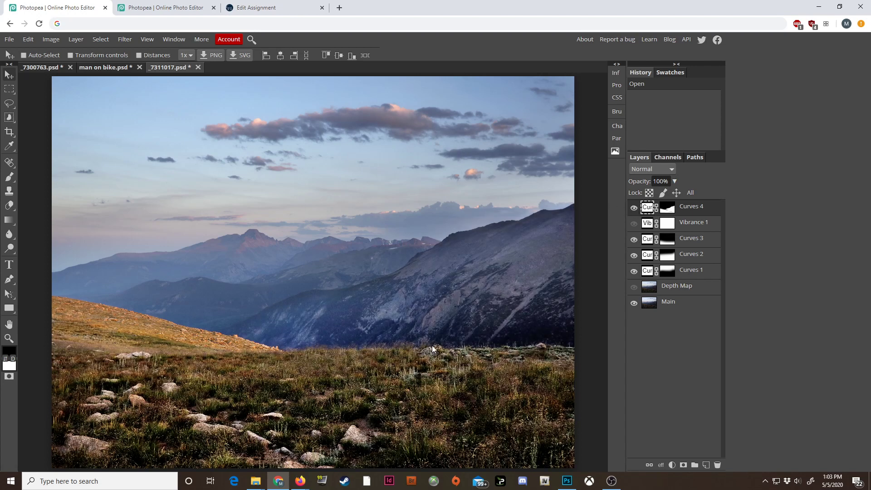
click(634, 224)
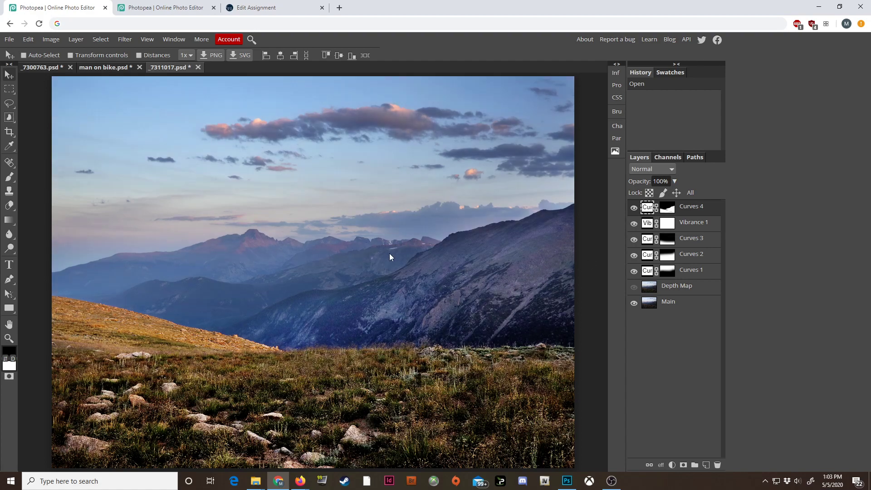